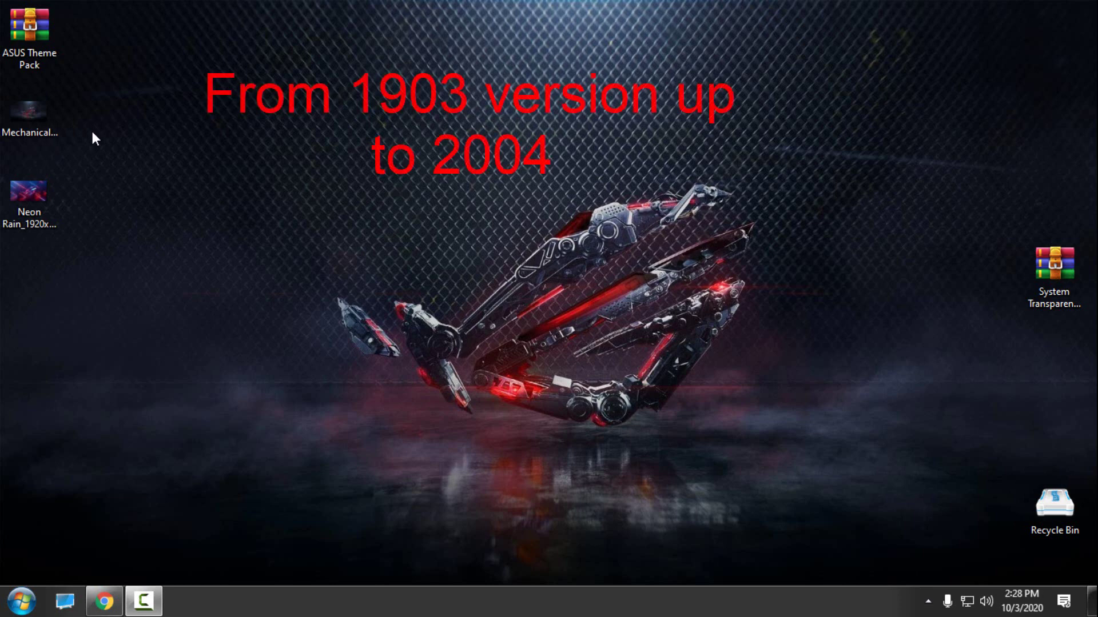
- Leave the browser for the desktop and create a restore point described 'hkjk' from the Start 'restore' search
left_click(103, 599)
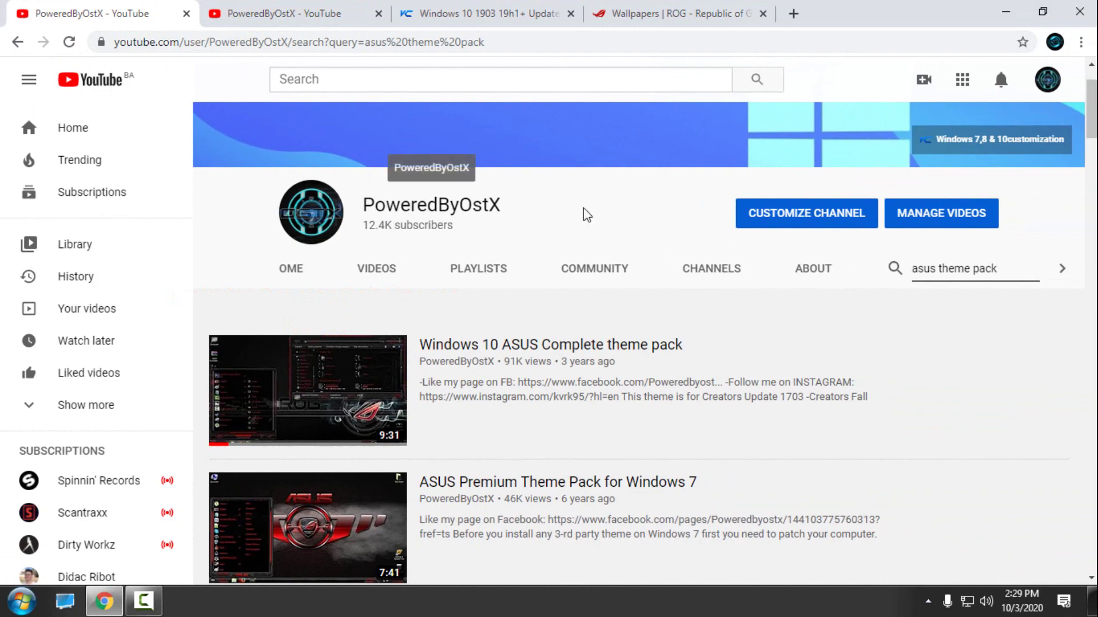
left_click(1006, 13)
key("super")
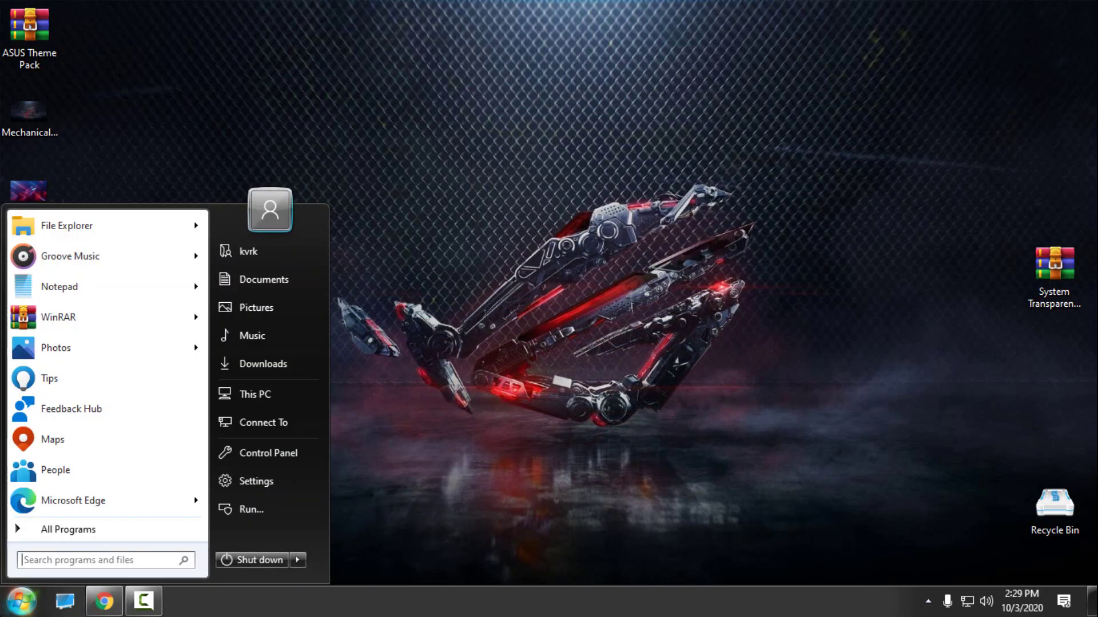
type("res")
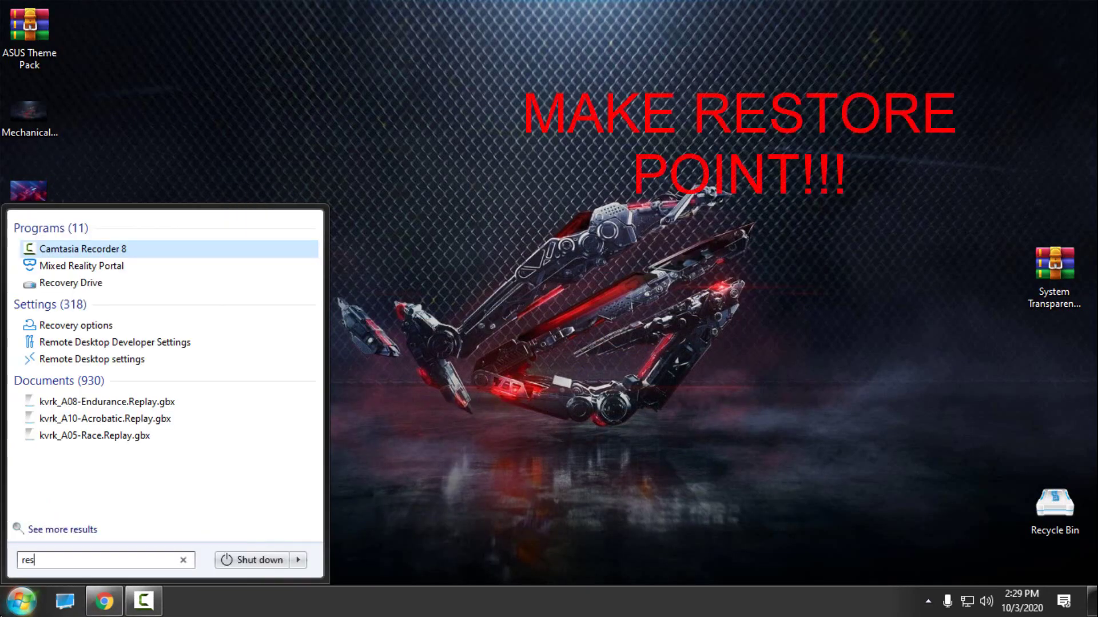
type("tore")
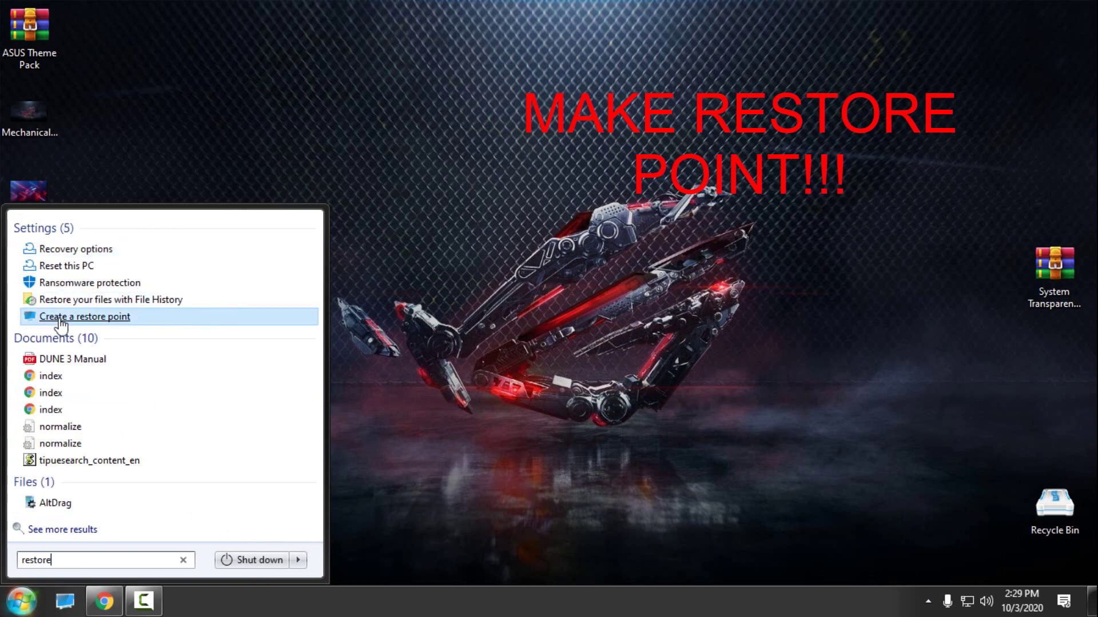
left_click(117, 318)
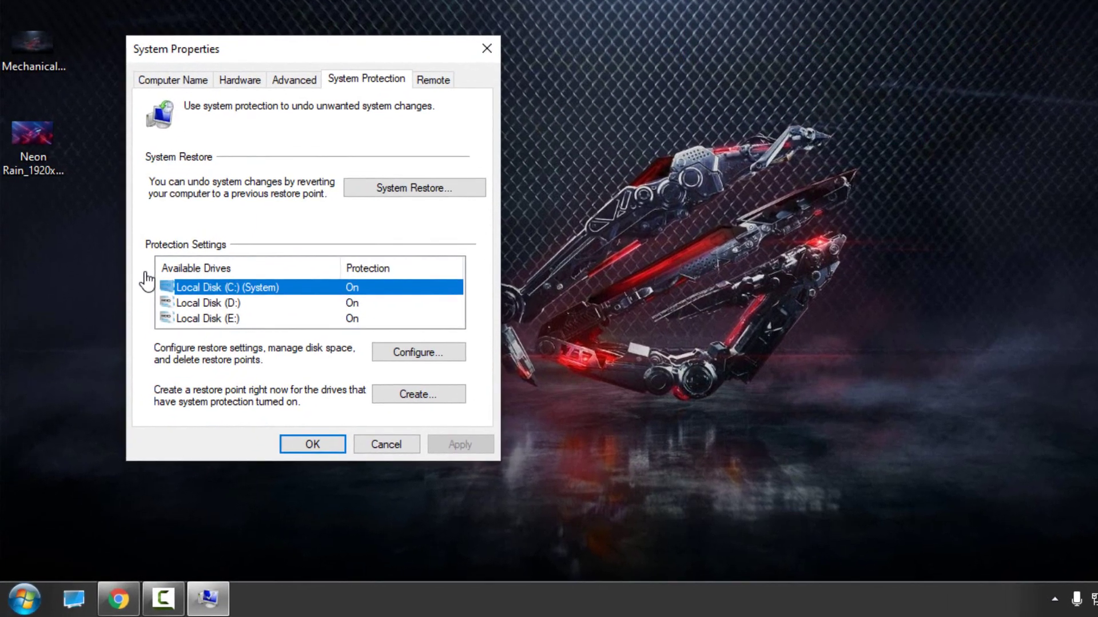
key("alt+c")
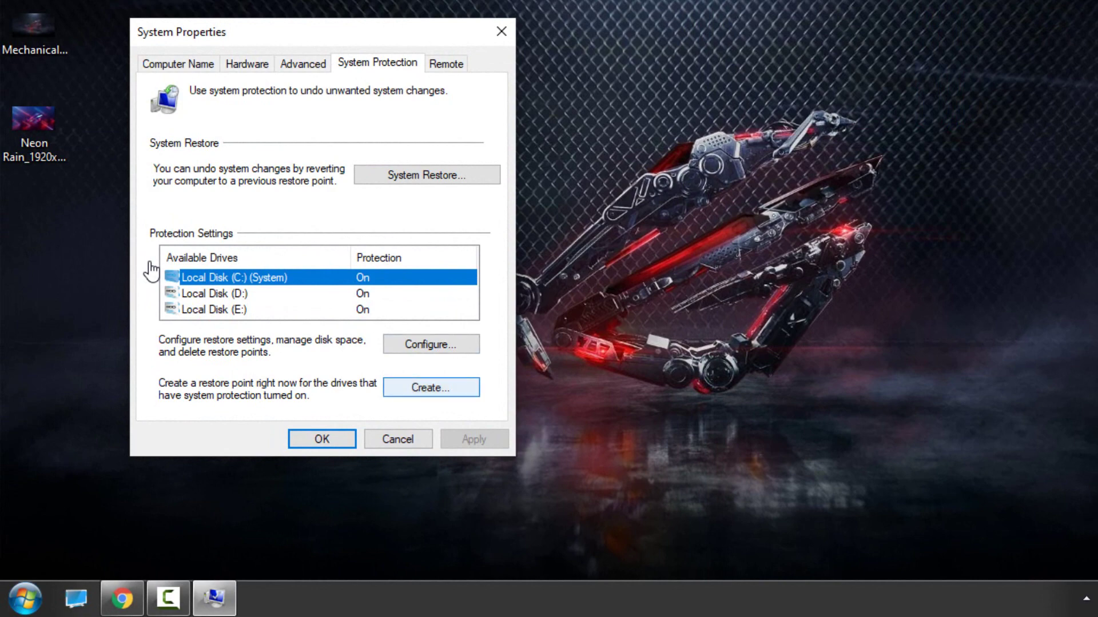
type("hkjk")
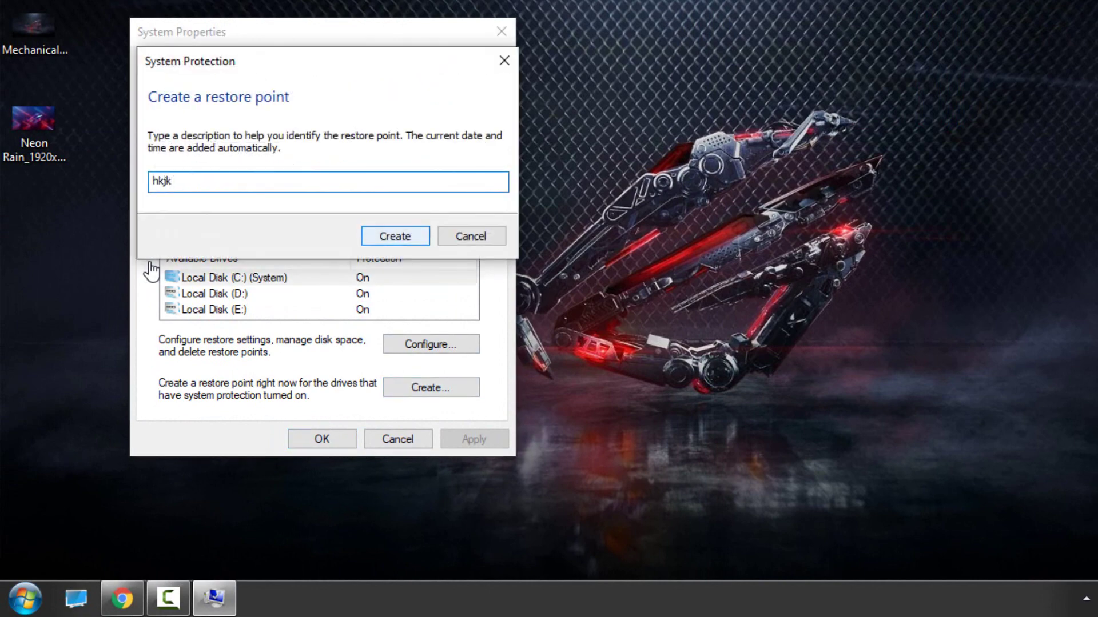
key("Escape")
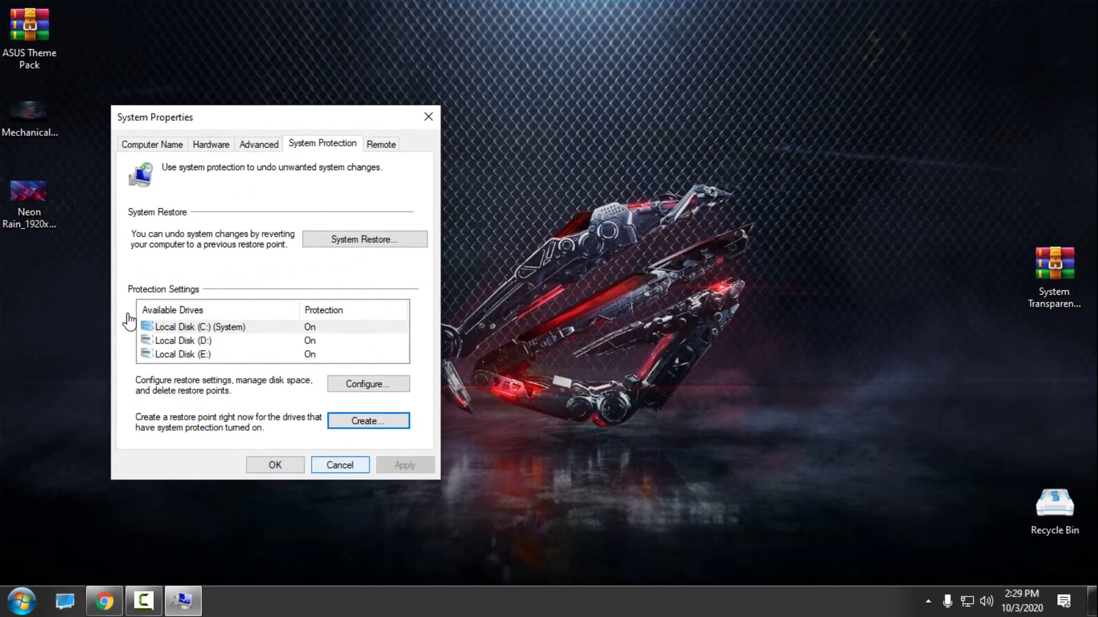
key("Escape")
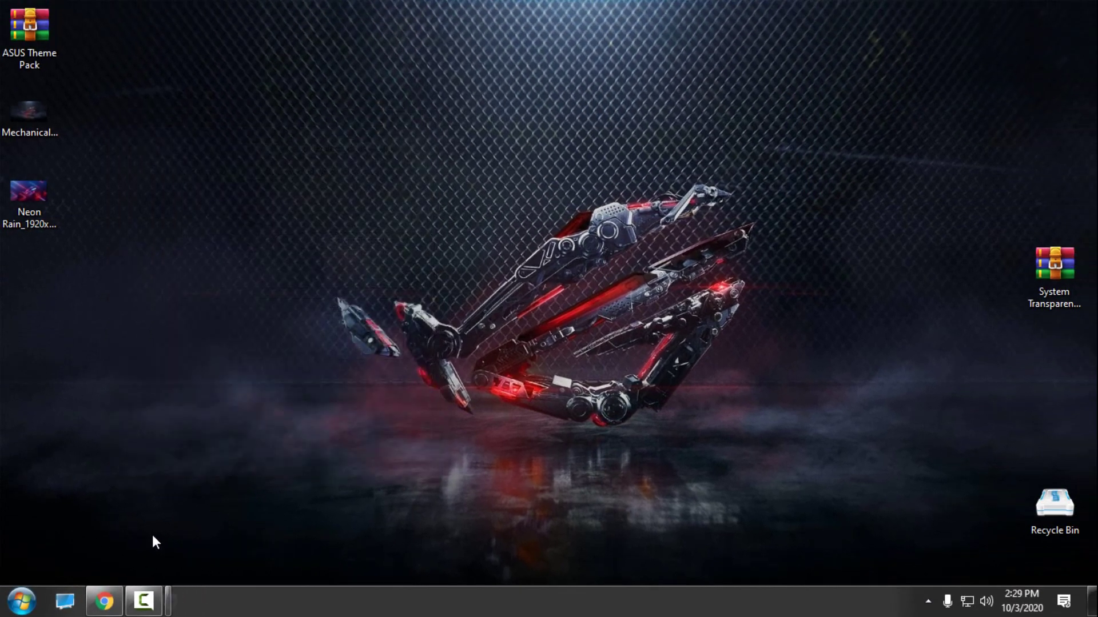
- Bring Chrome back and show the PoweredByOstX results for the Windows 10 version 2004 theme-patch video
left_click(104, 601)
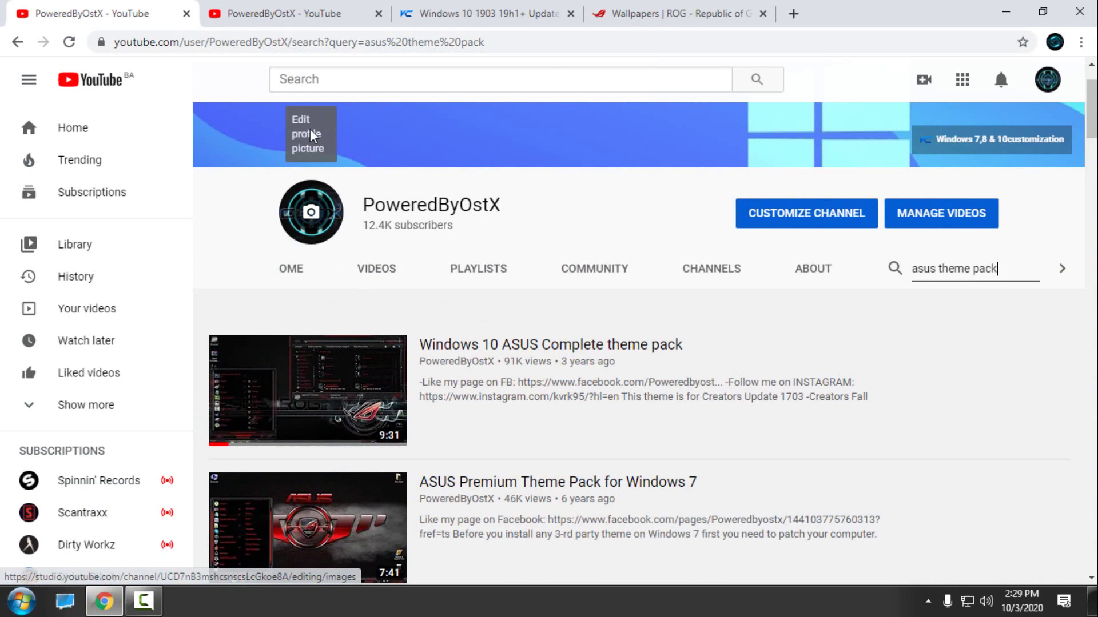
left_click(311, 20)
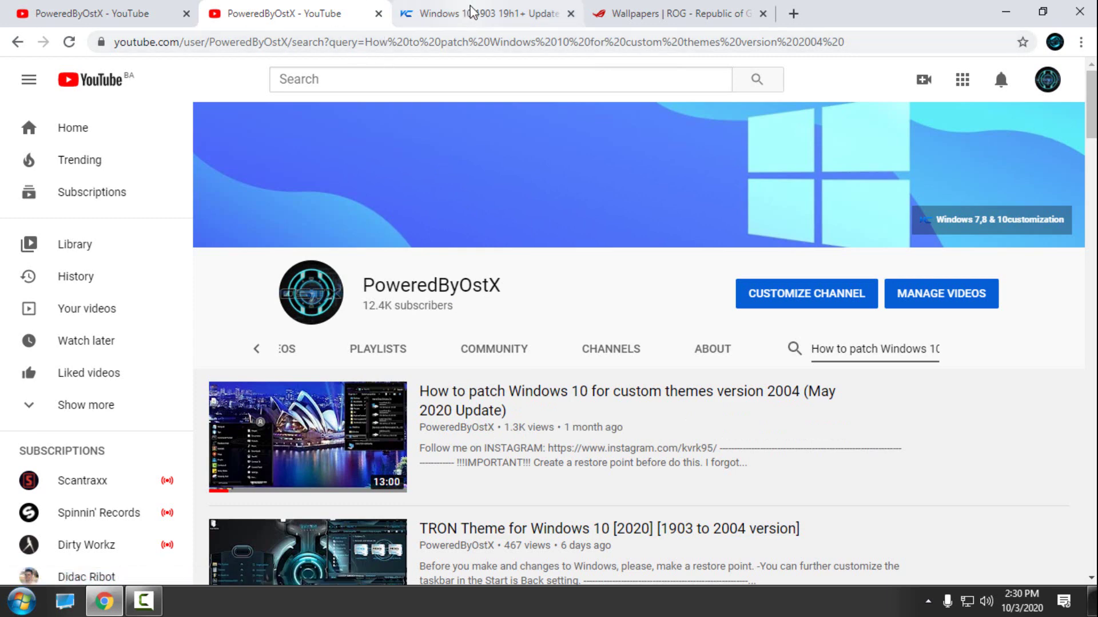
- Switch to Virtual Customs and read the Windows 10 1903 19h1+ Update Themes Collection thread
left_click(491, 16)
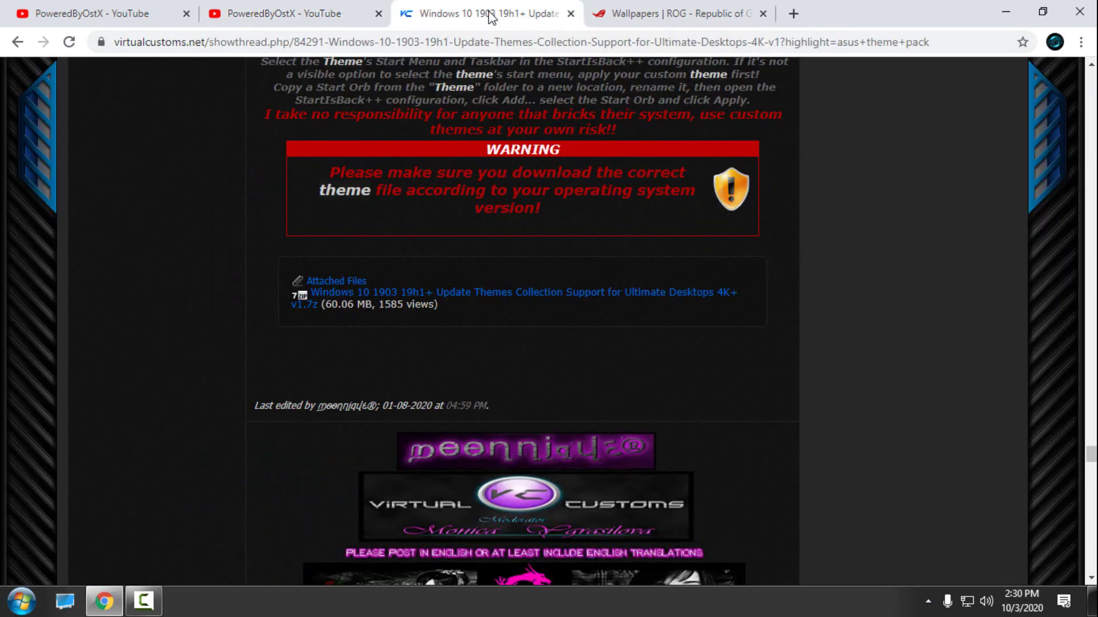
scroll(640, 286, "up", 1)
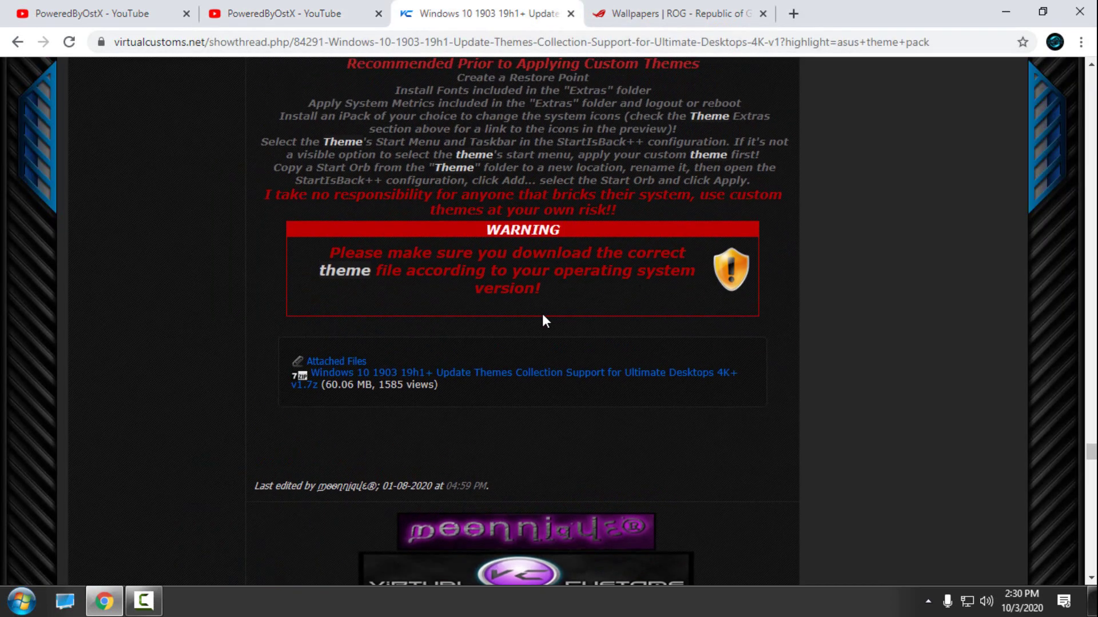
scroll(450, 293, "up", 4)
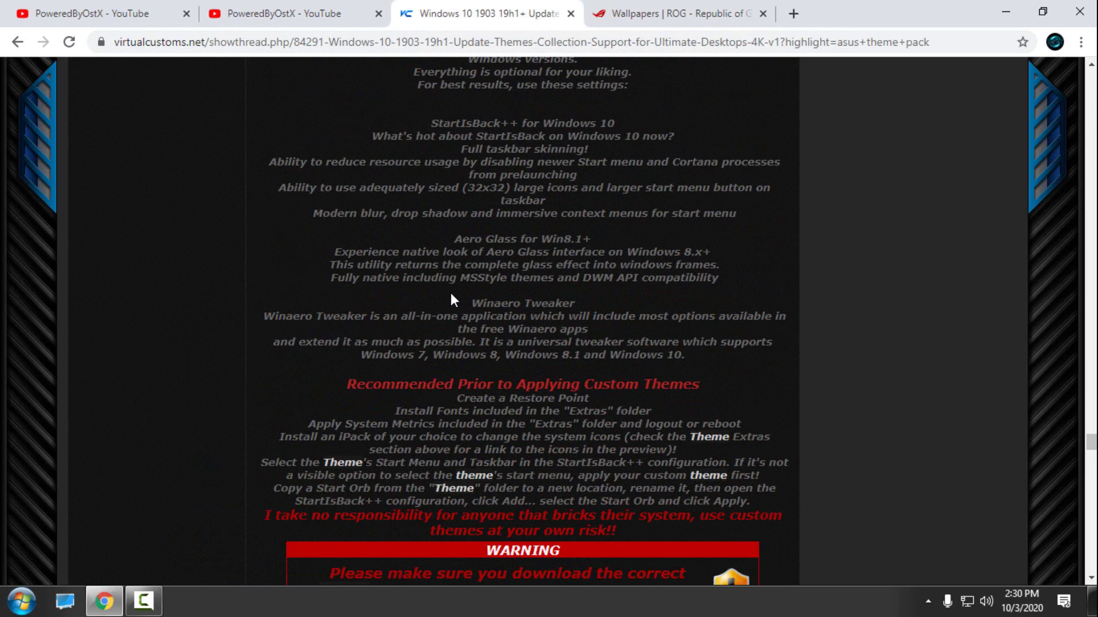
scroll(451, 292, "down", 6)
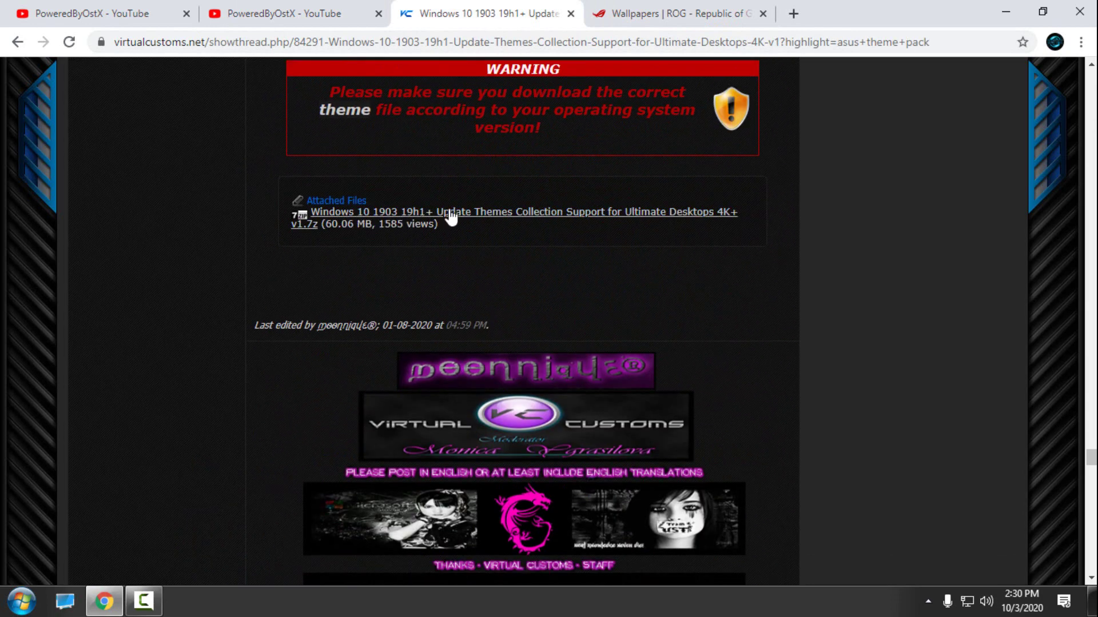
scroll(589, 226, "up", 2)
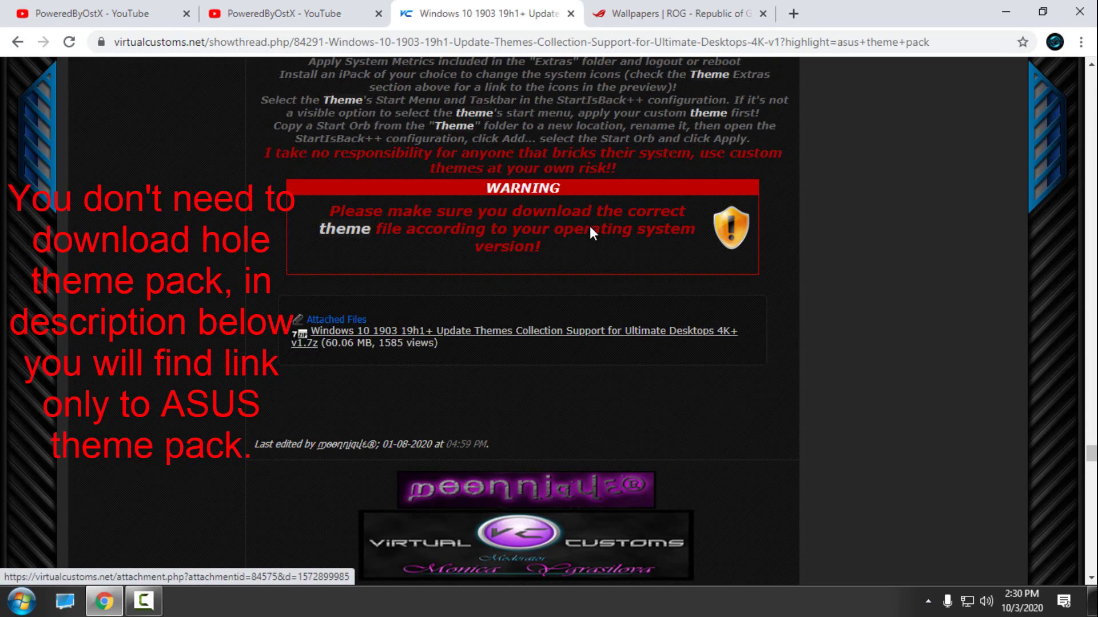
scroll(492, 286, "down", 12)
scroll(497, 294, "up", 15)
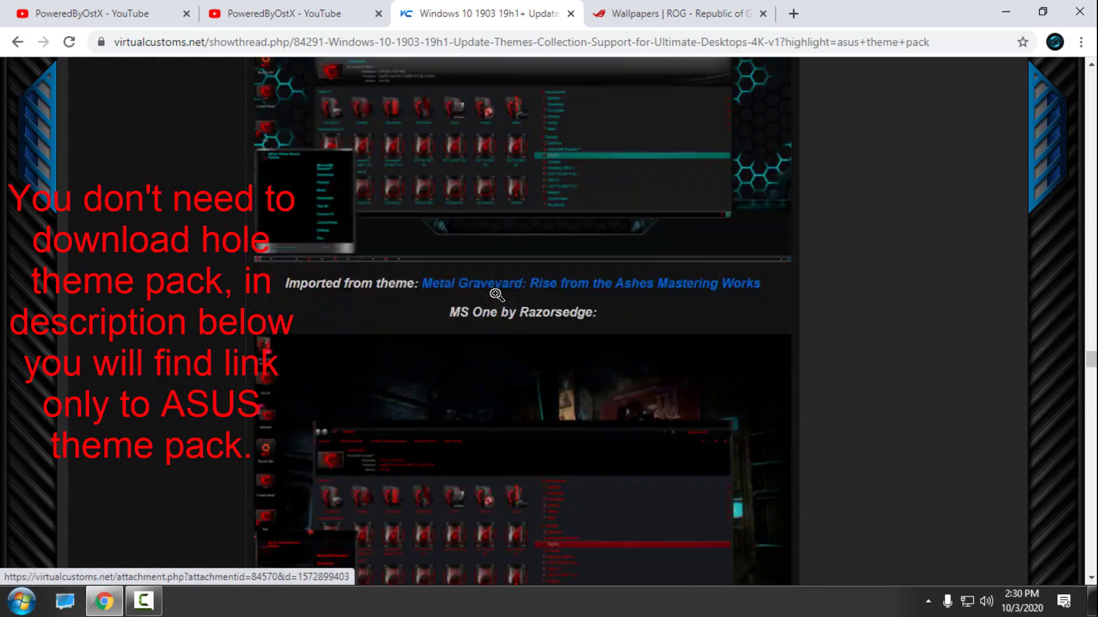
scroll(497, 312, "up", 15)
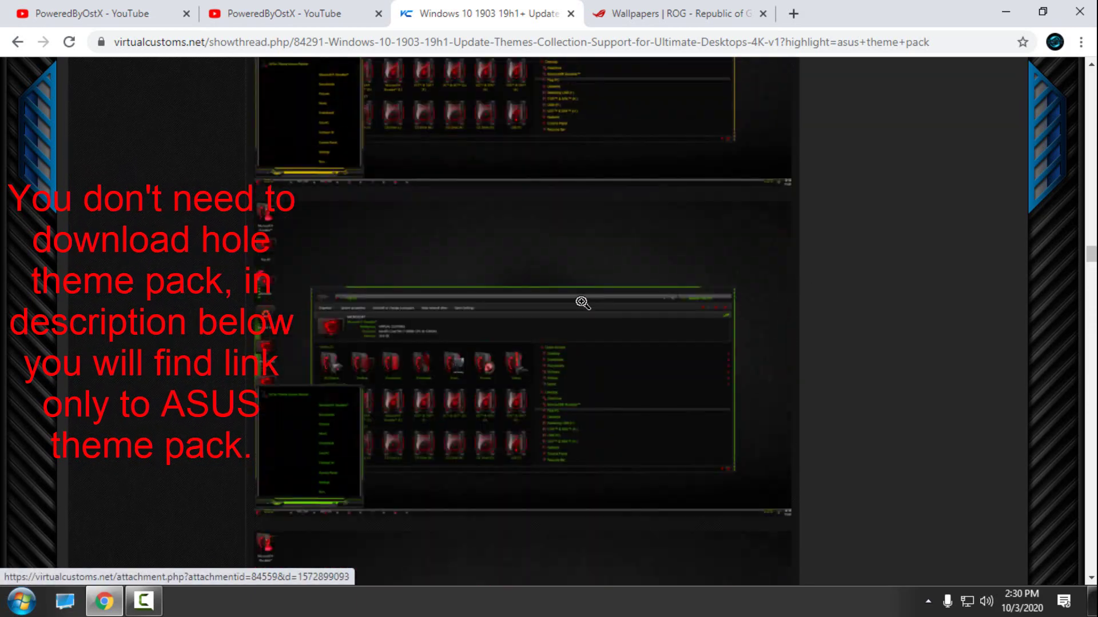
scroll(580, 297, "up", 20)
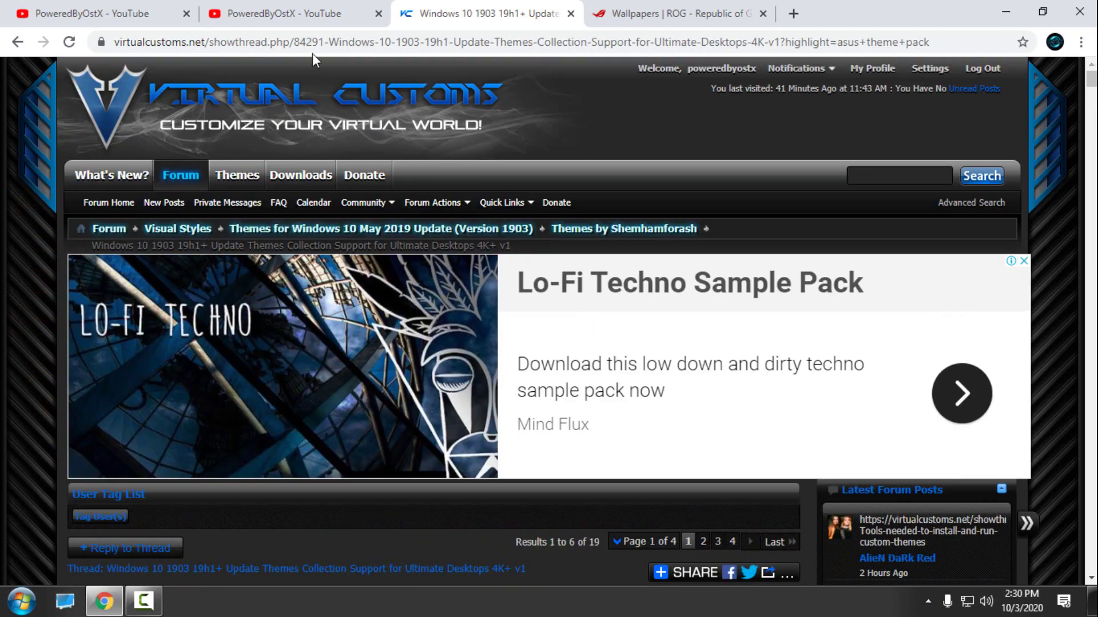
- Select the thread's web address and scroll down to its attached files
left_click(324, 44)
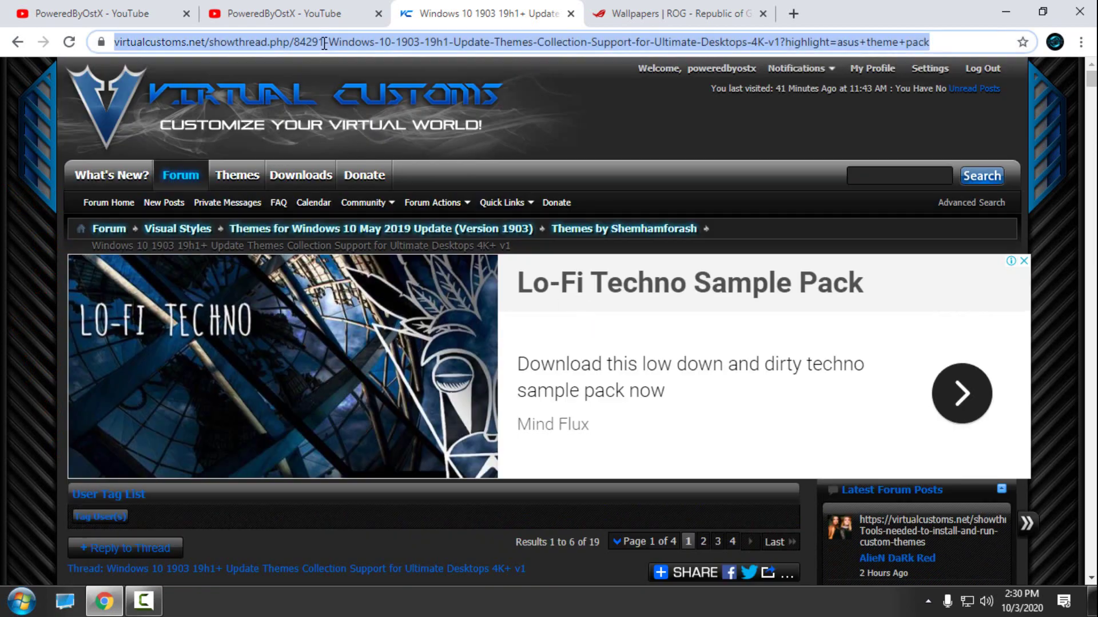
scroll(500, 181, "down", 15)
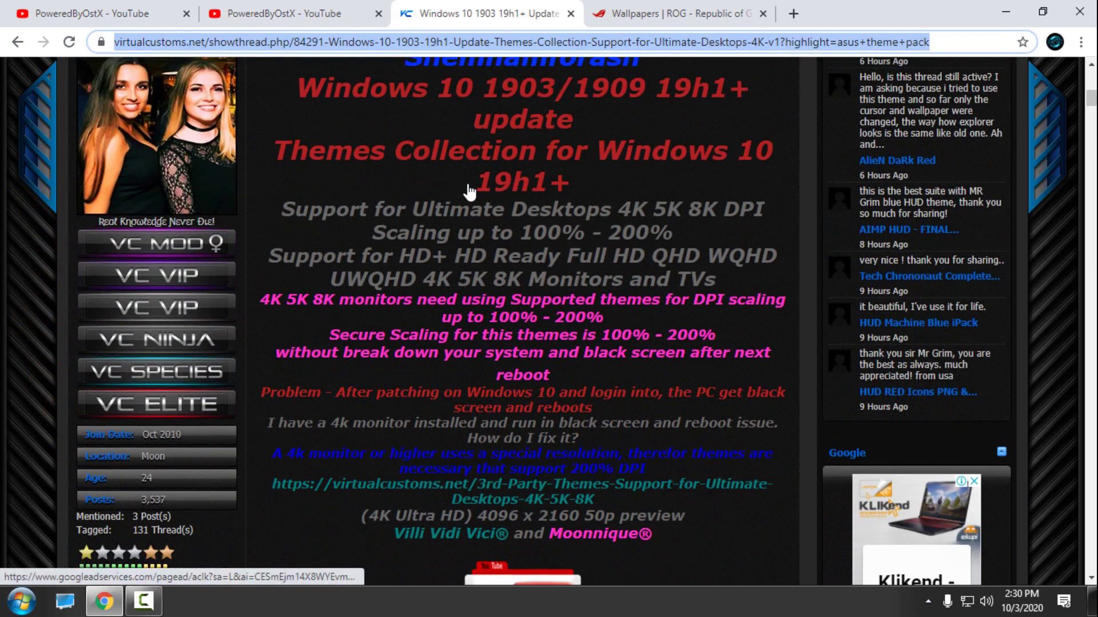
scroll(588, 251, "down", 15)
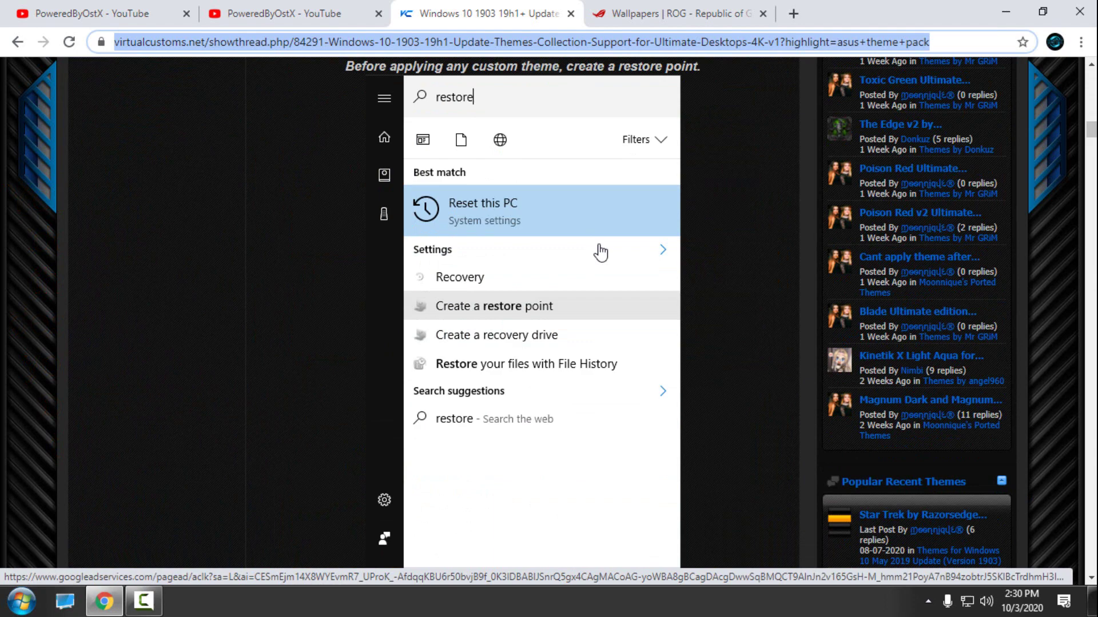
scroll(638, 103, "down", 4)
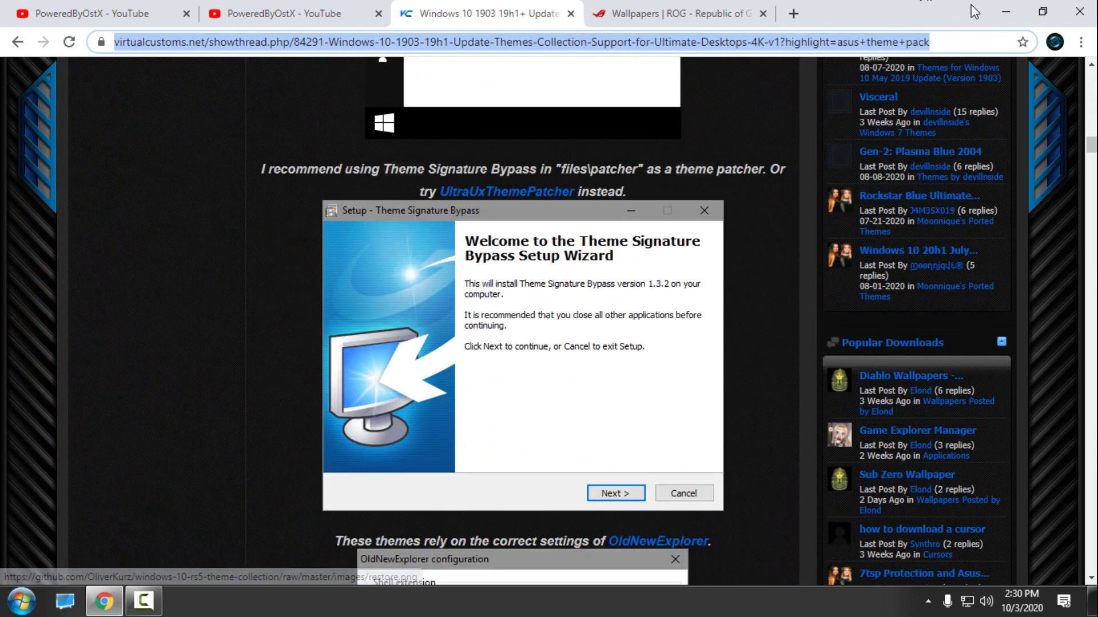
- Extract the ASUS Theme Pack archive on the desktop into an ASUS Theme Pack folder
left_click(1010, 10)
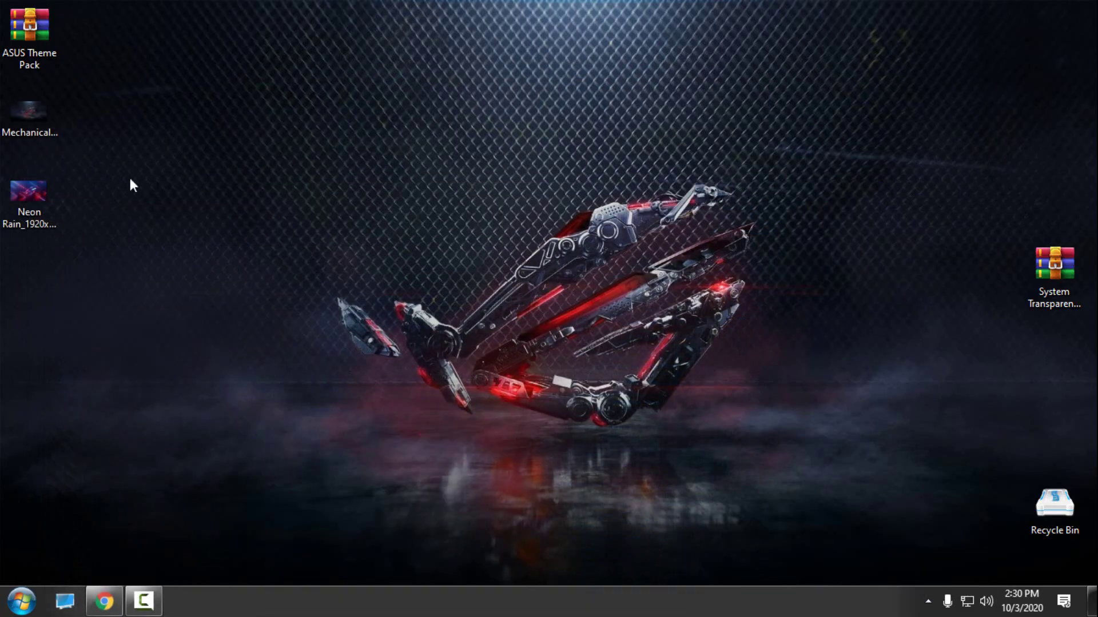
left_click(46, 23)
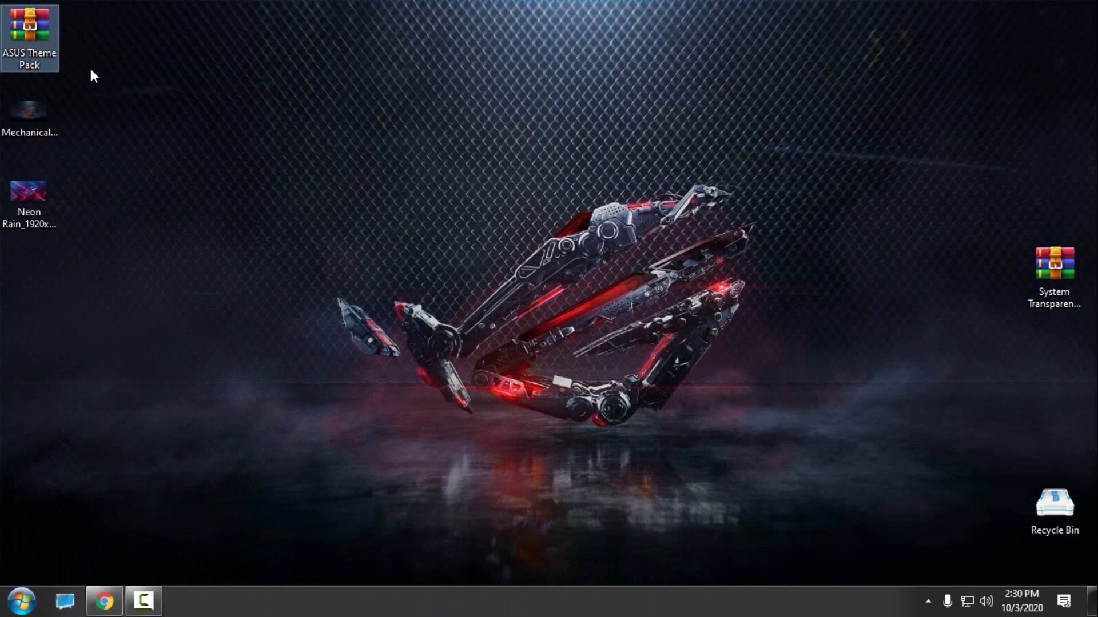
right_click(18, 39)
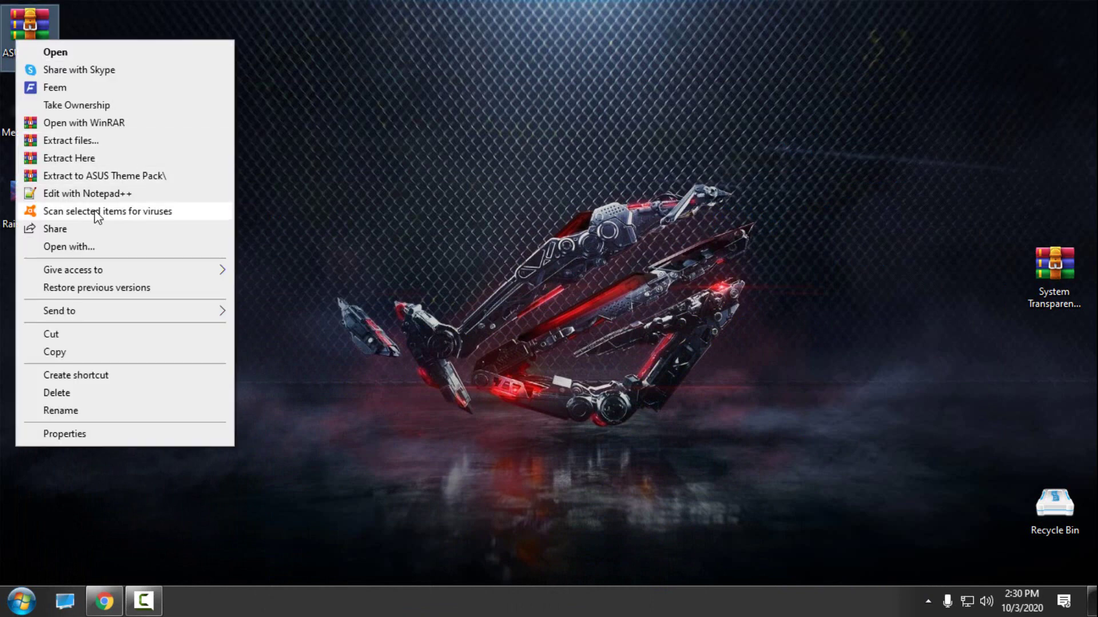
left_click(121, 178)
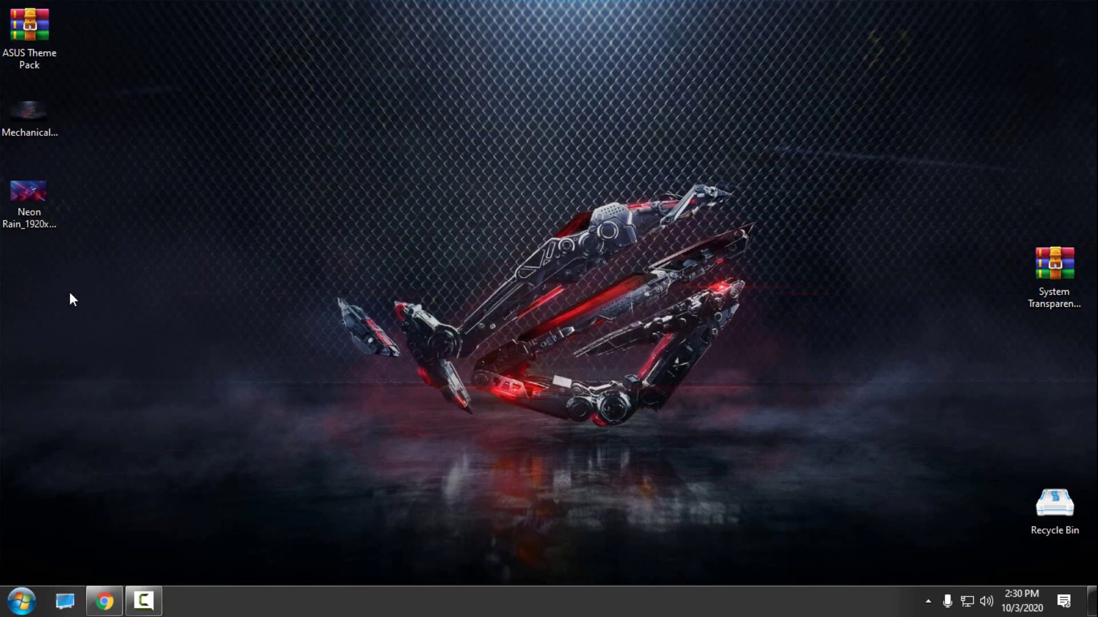
- Open the inner ASUS Theme Pack folder and select its theme folders and files
double_click(25, 274)
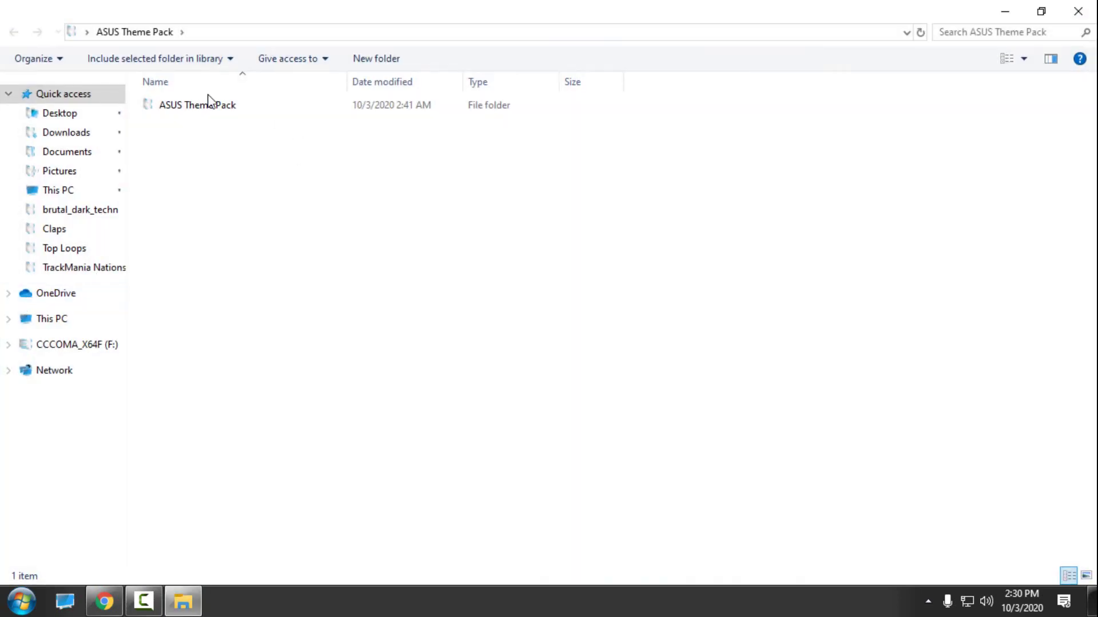
double_click(208, 104)
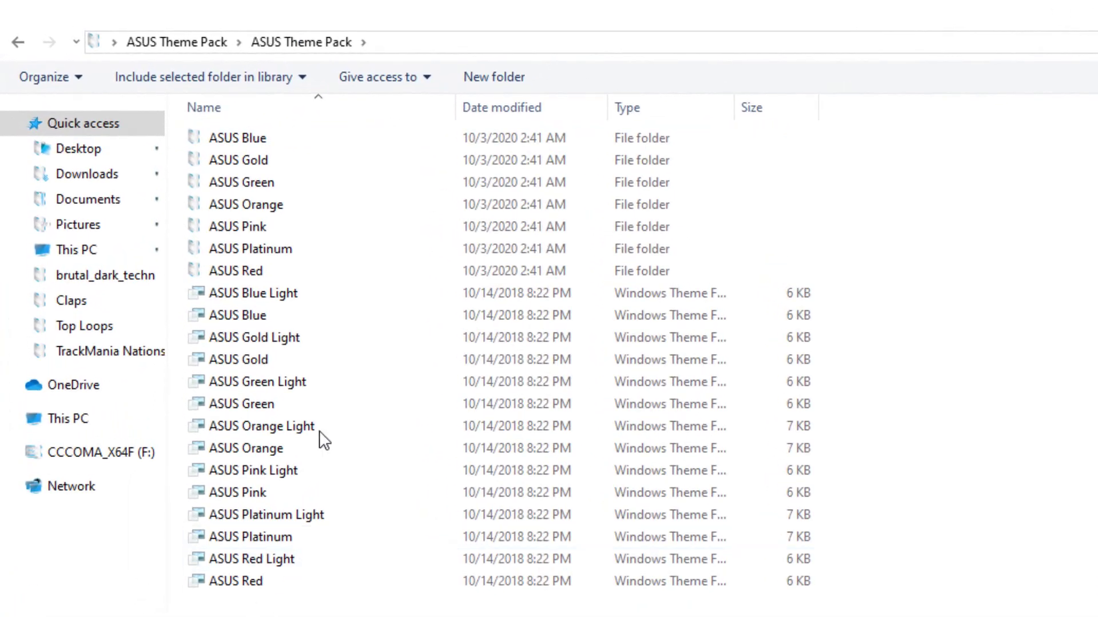
left_click_drag(244, 612, 428, 131)
- Copy all 21 ASUS theme folders and theme files from the theme pack
right_click(262, 434)
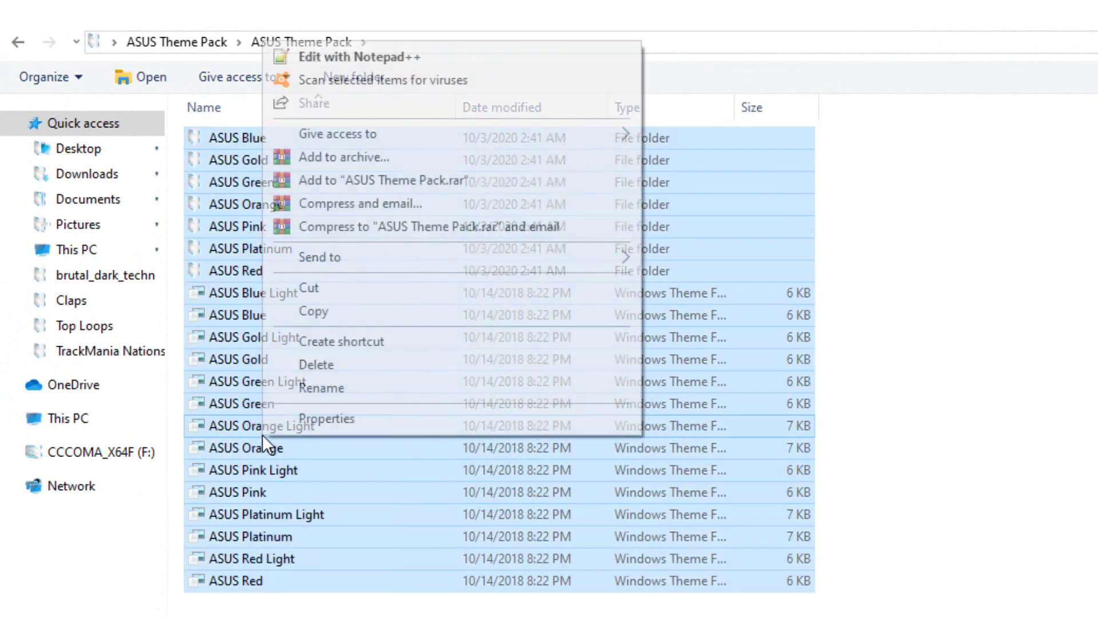
left_click(328, 309)
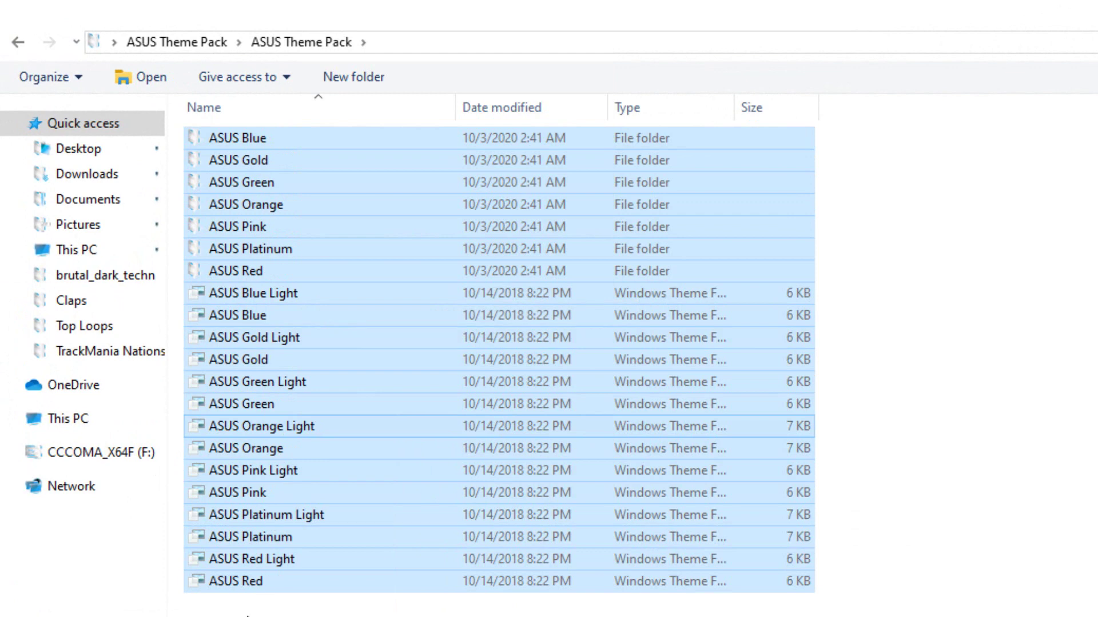
left_click(247, 615)
left_click(253, 143)
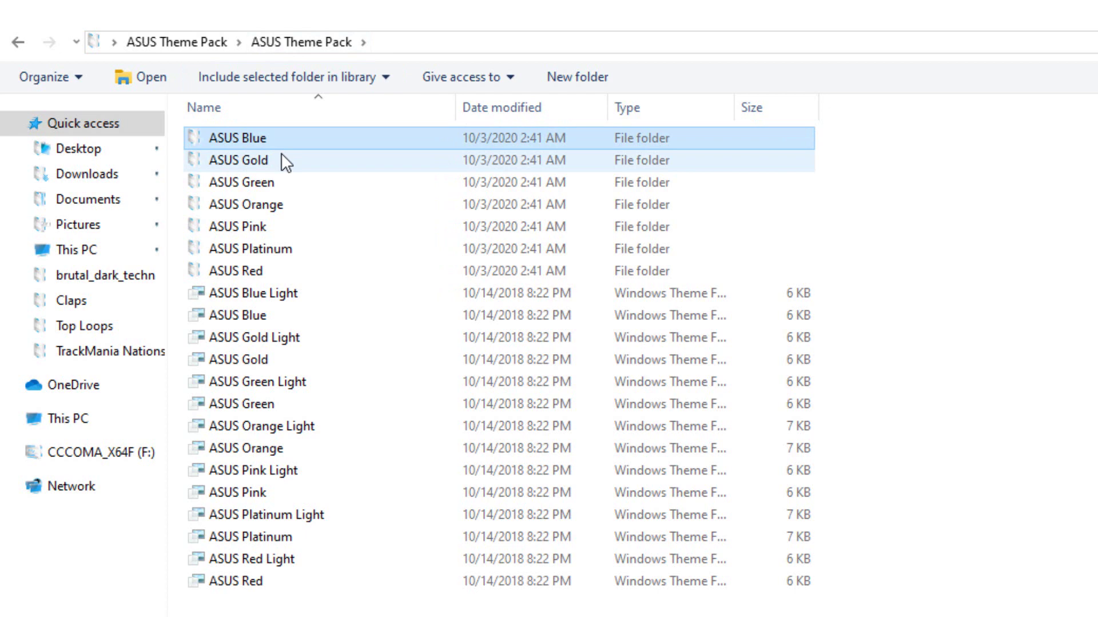
left_click(273, 137)
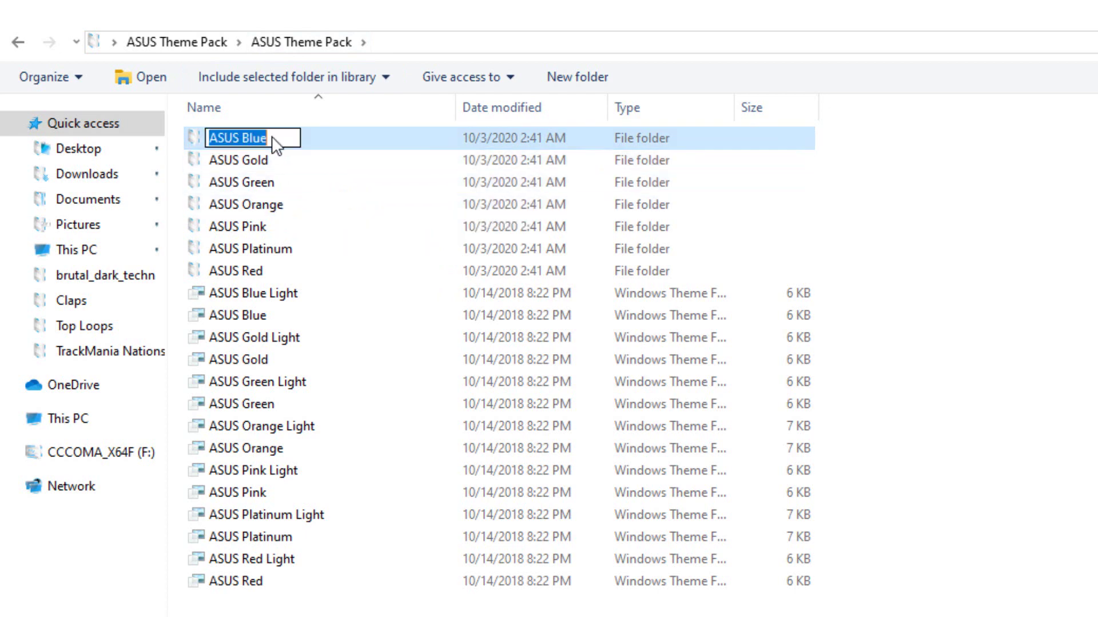
key("Escape")
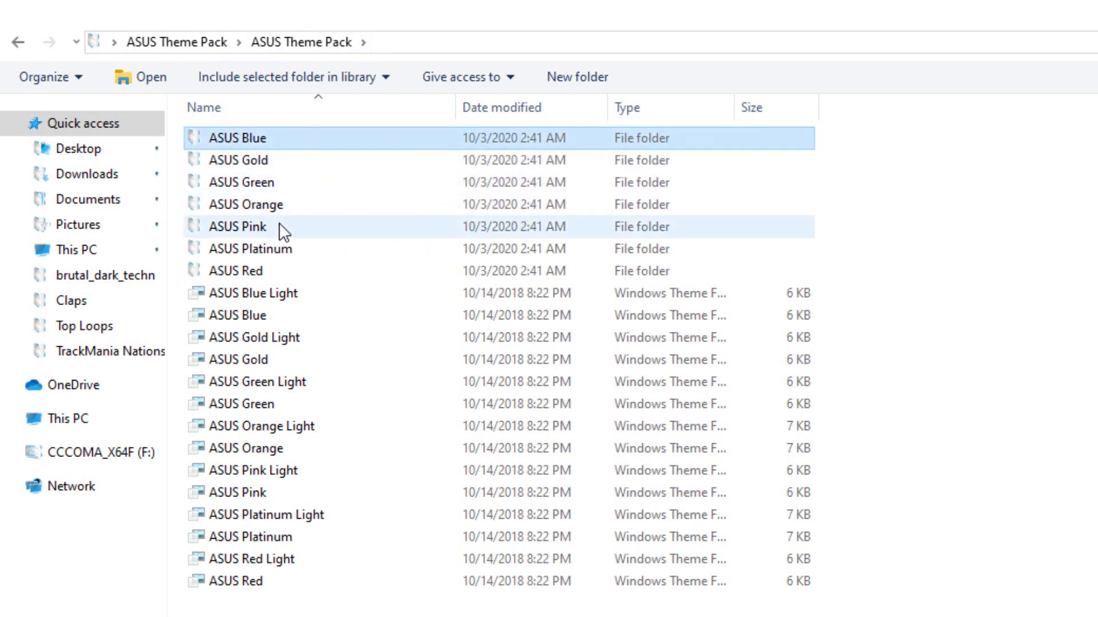
left_click(237, 313)
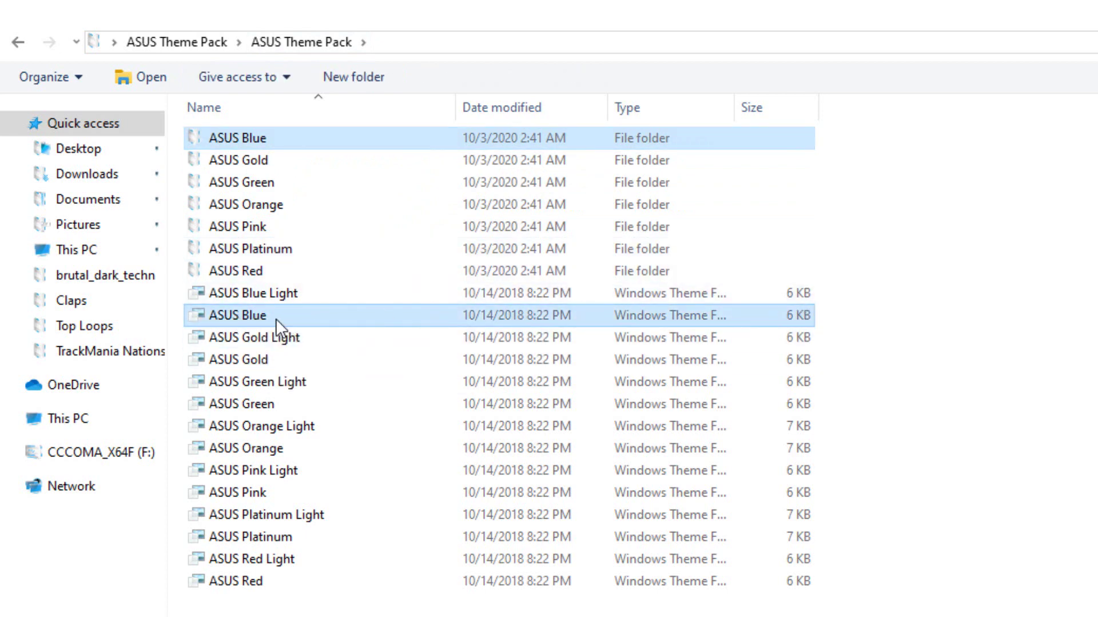
left_click(259, 160, "ctrl")
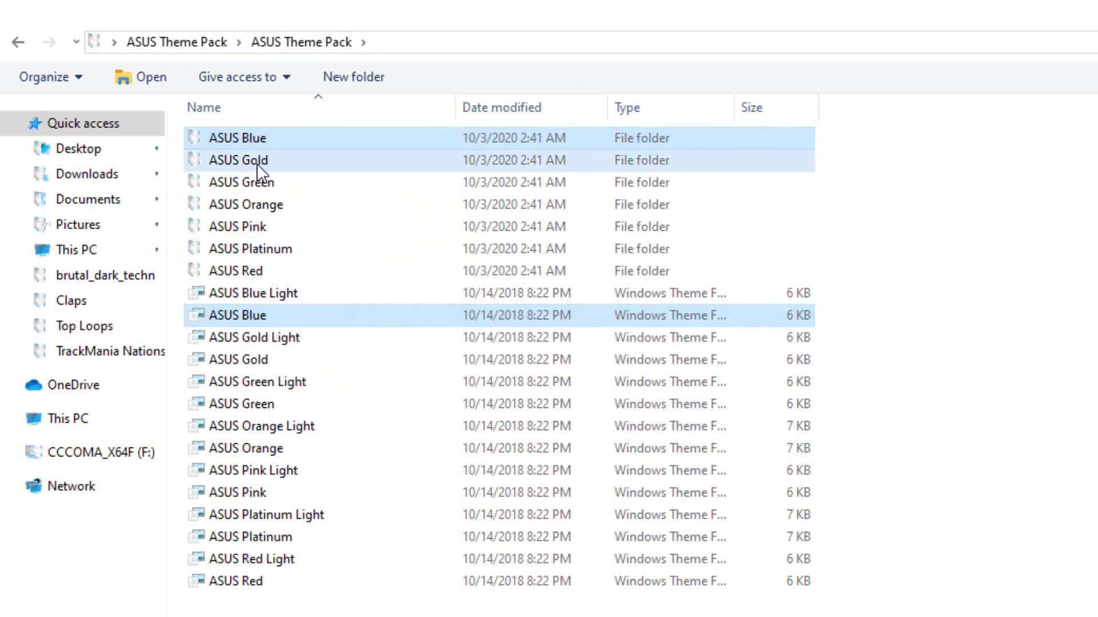
left_click(217, 360, "ctrl")
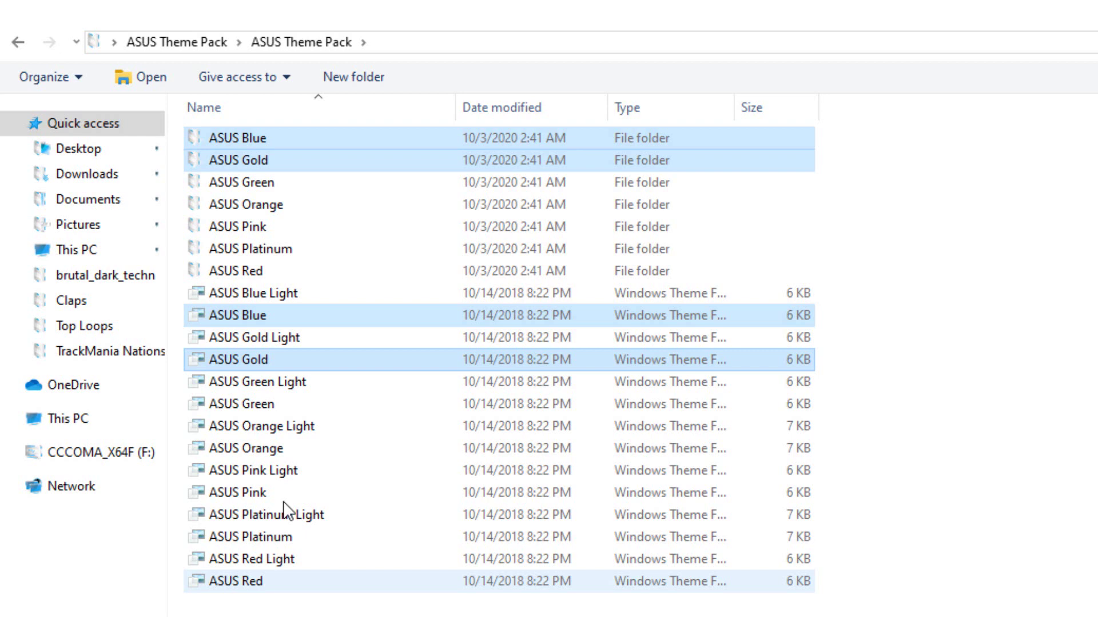
left_click_drag(333, 611, 235, 138)
right_click(236, 138)
- Paste the theme items into C:\Windows\Resources\Themes and close Explorer
left_click(135, 412)
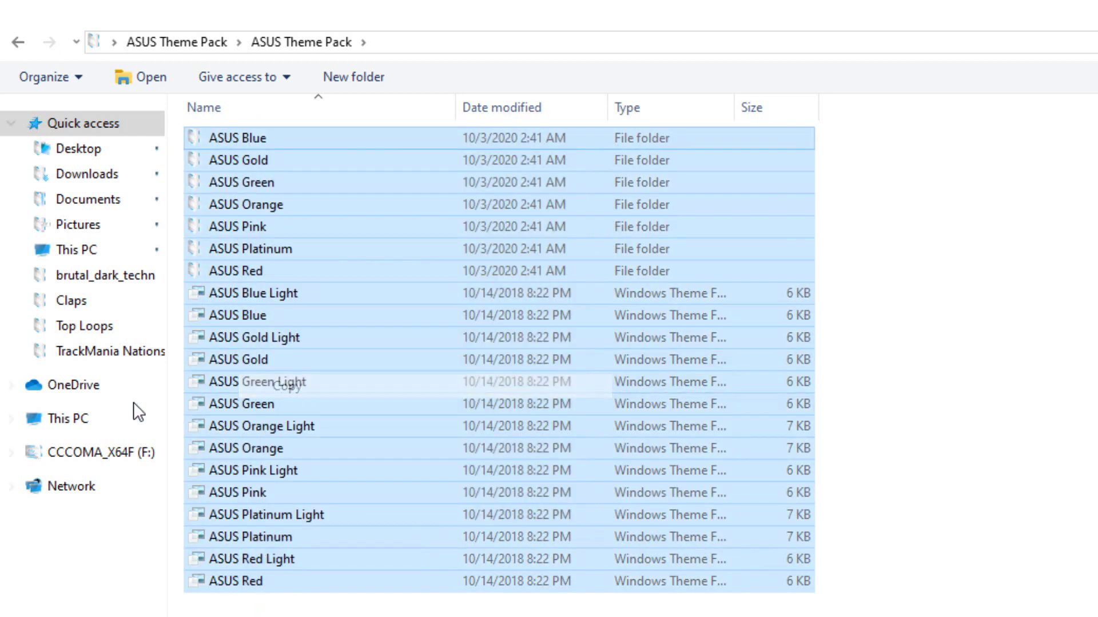
left_click(135, 413)
double_click(304, 213)
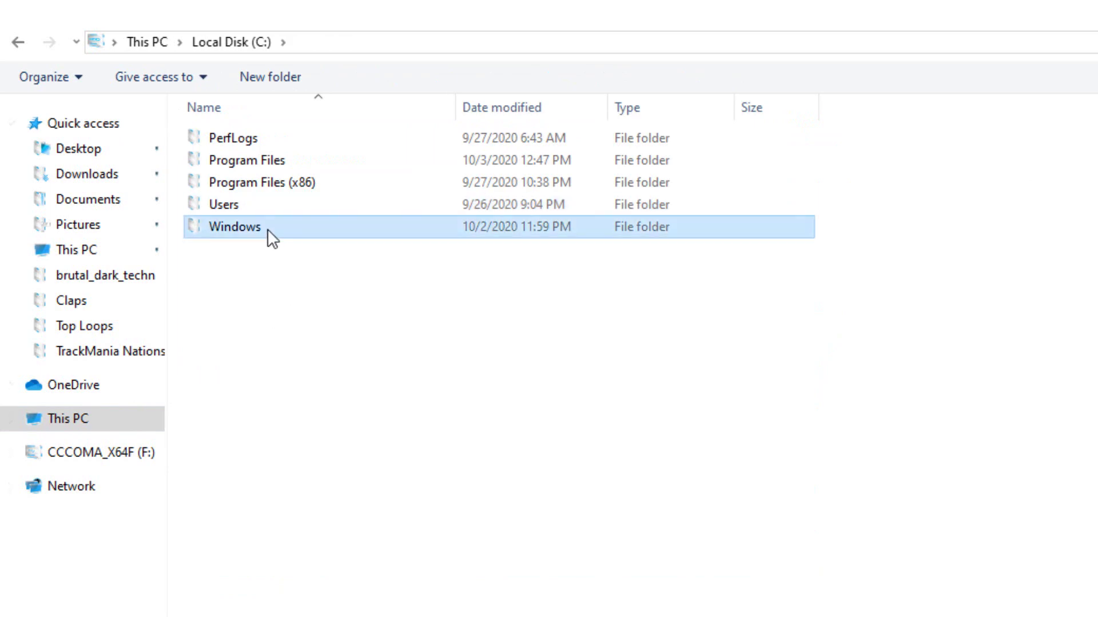
double_click(269, 228)
type("reso")
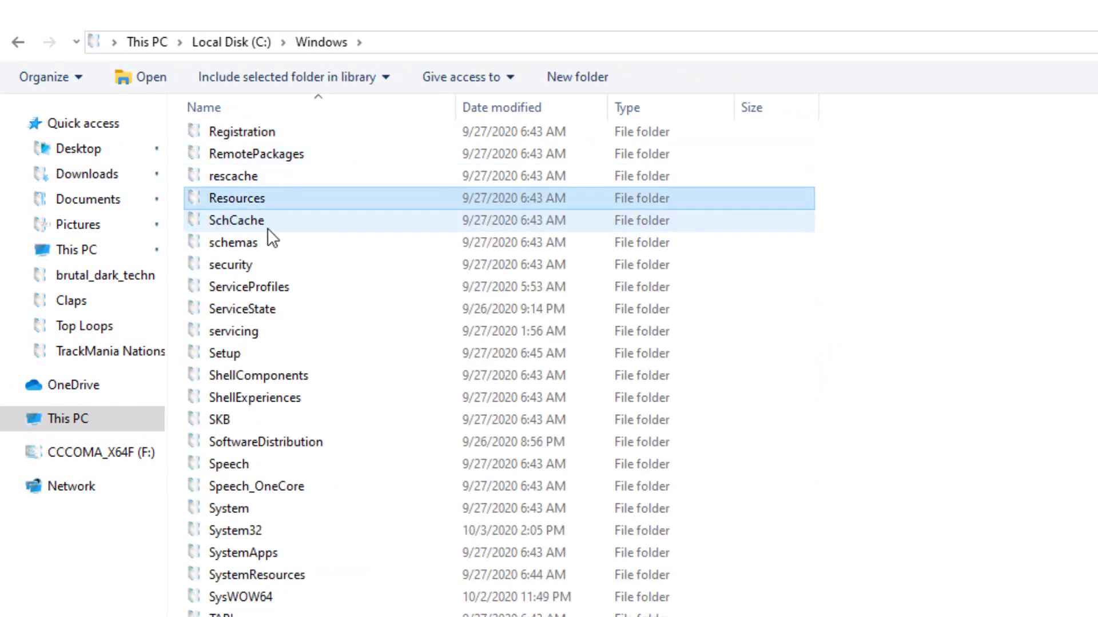
key("Return")
double_click(242, 160)
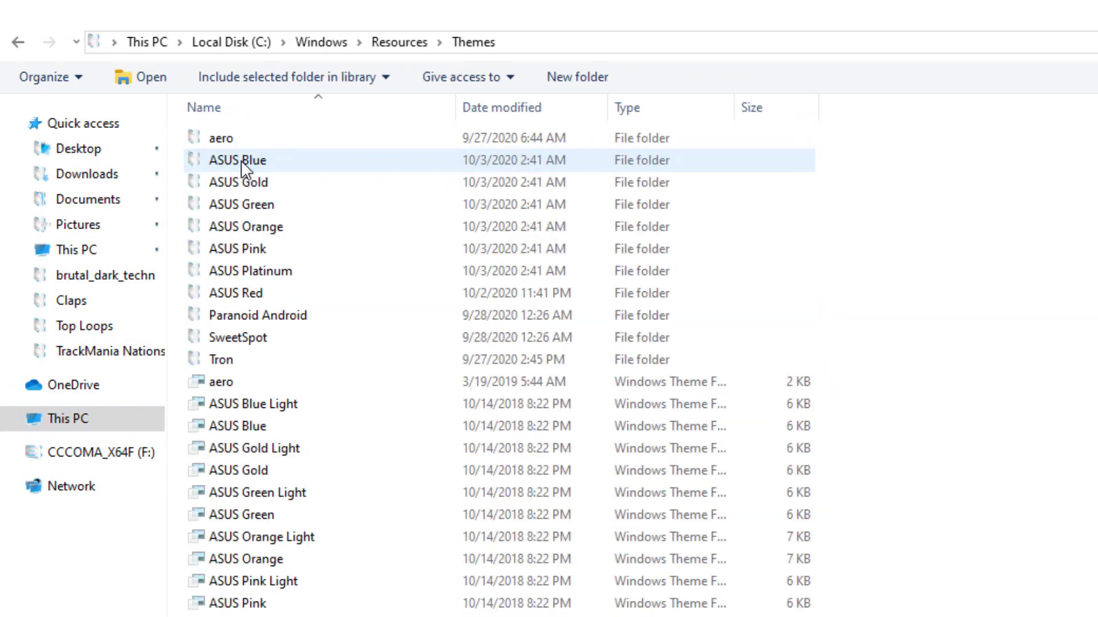
right_click(1013, 409)
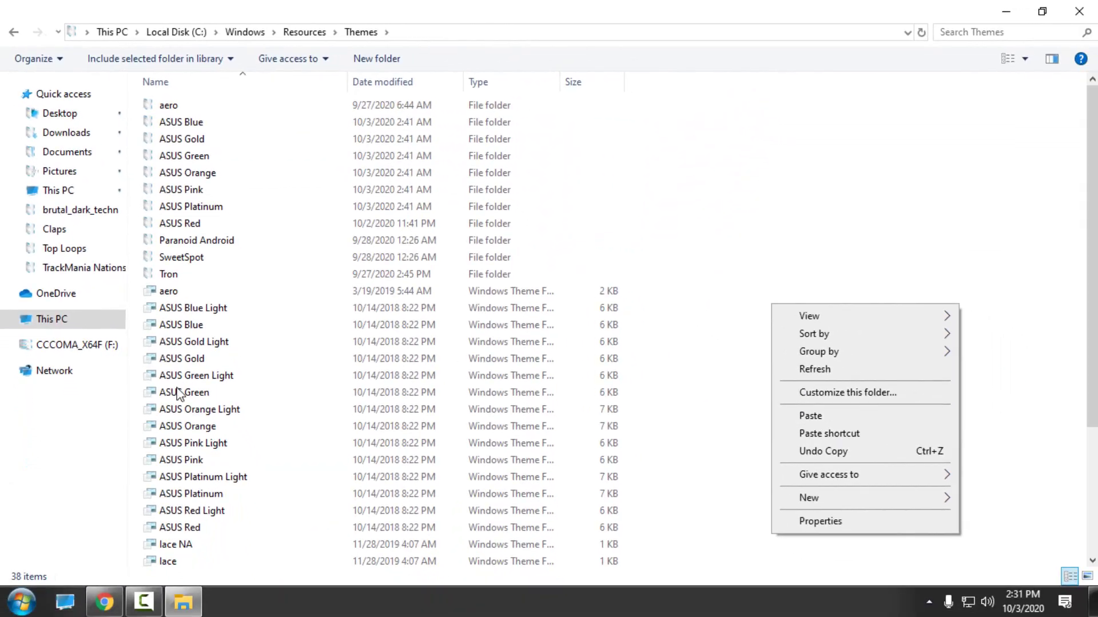
left_click(1079, 12)
- Apply the ASUS Red theme from Personalize > Themes, then close Settings
left_click(1079, 11)
right_click(358, 318)
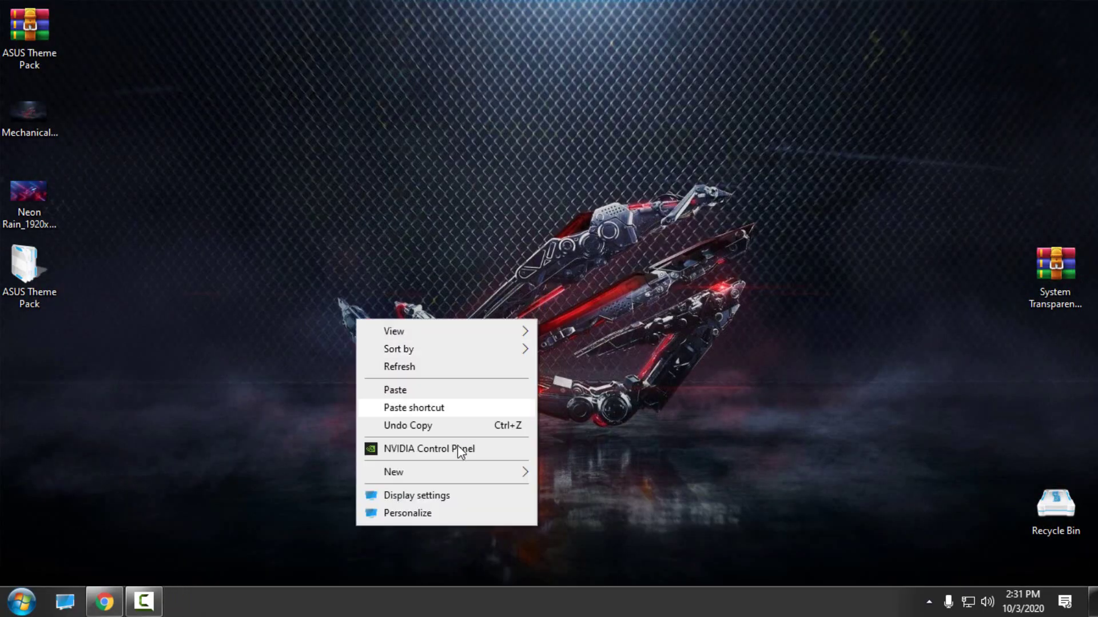
left_click(437, 513)
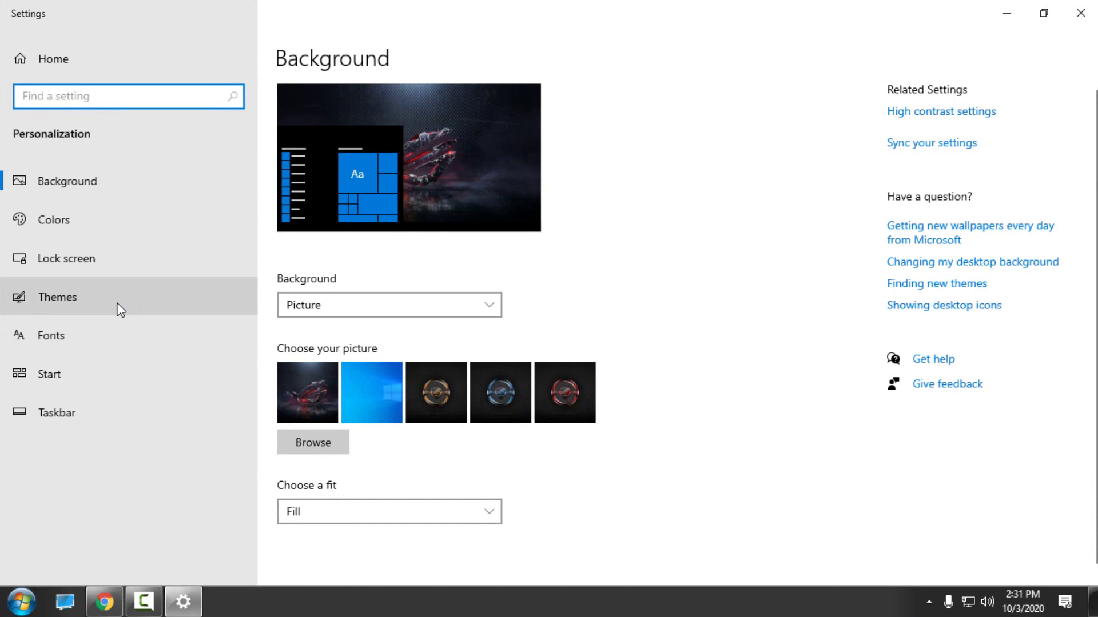
left_click(118, 303)
scroll(679, 297, "down", 10)
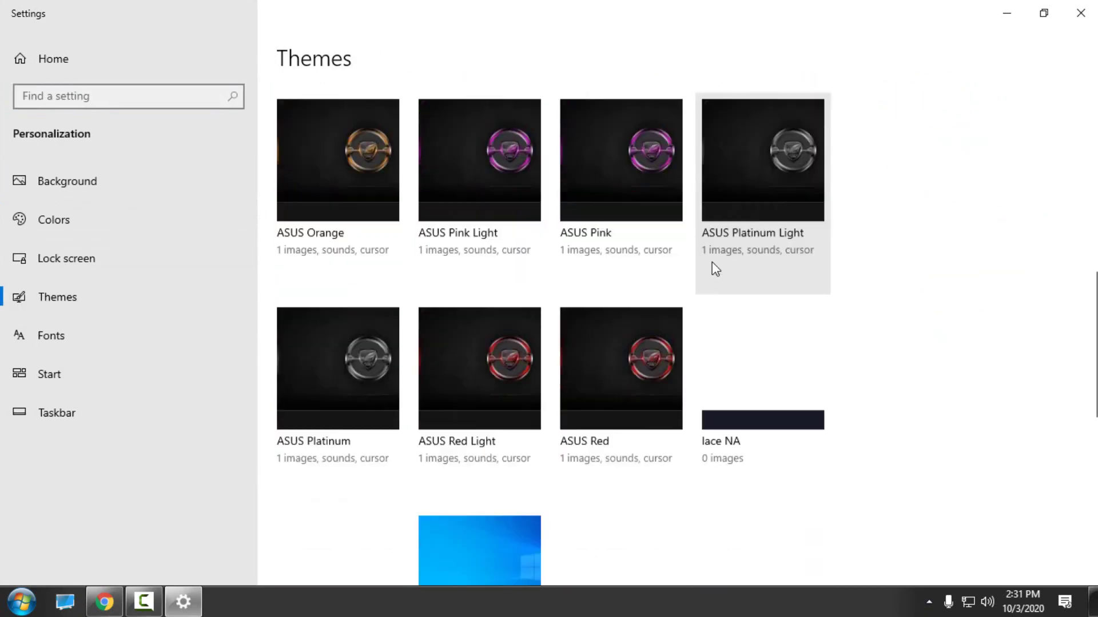
scroll(681, 333, "up", 3)
scroll(681, 333, "up", 5)
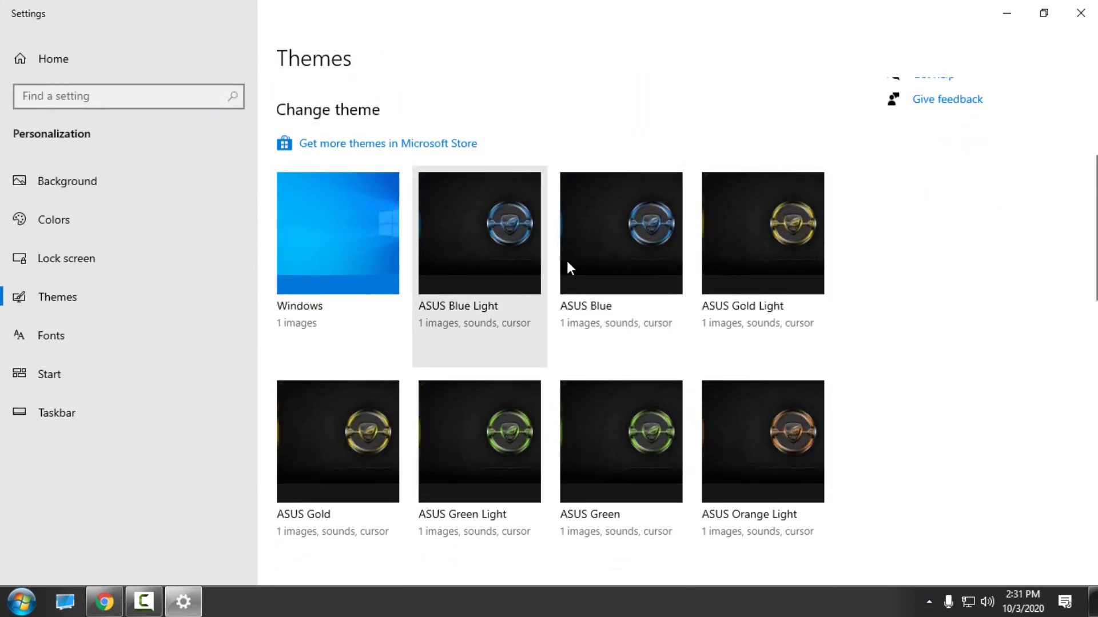
scroll(563, 318, "down", 9)
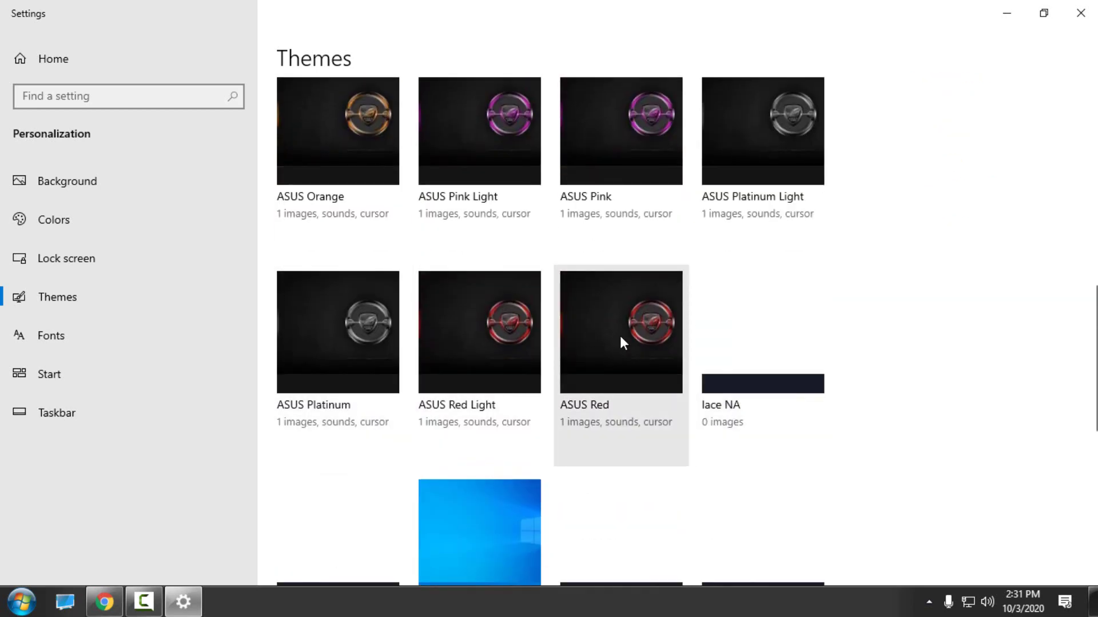
left_click(601, 340)
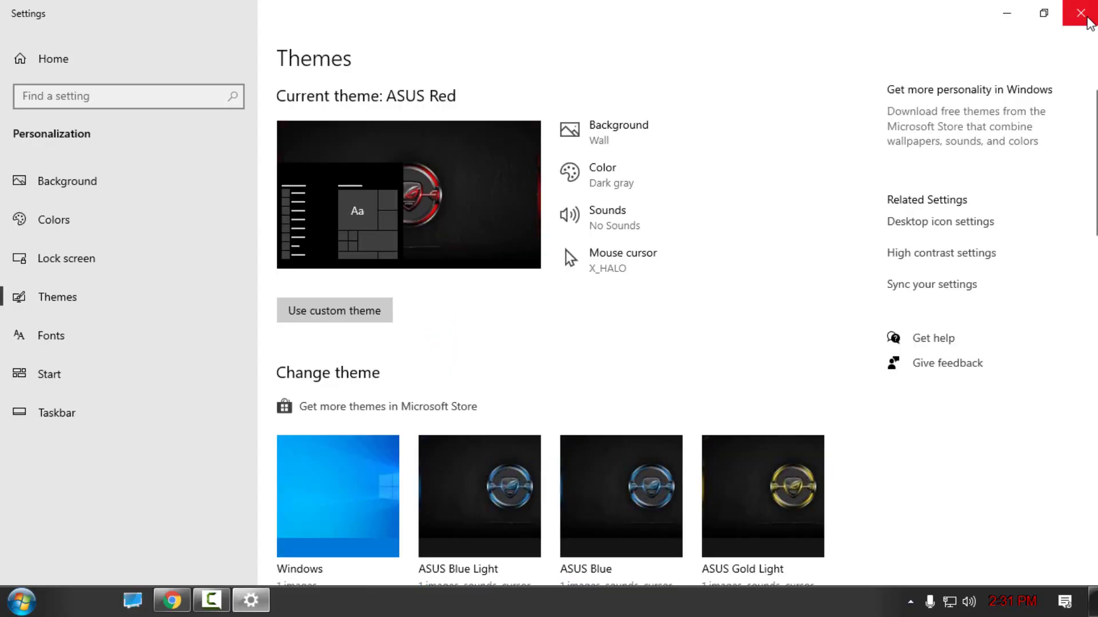
left_click(1081, 13)
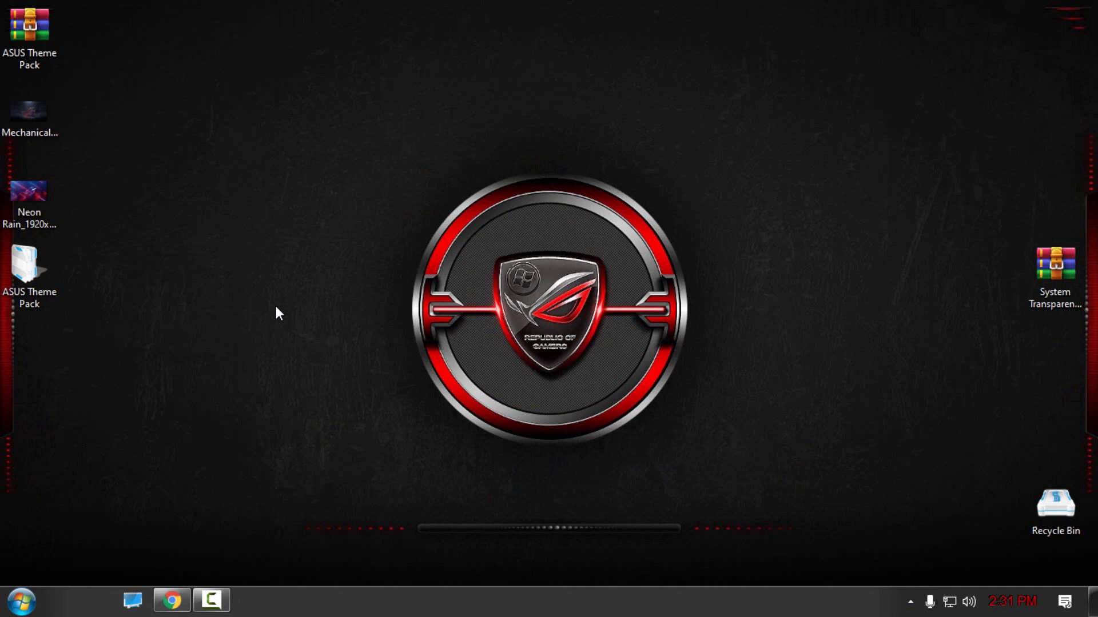
- Set StartIsBack to the ASUS Red style with Windows 10 button and view the reskinned Start menu
left_click(22, 601)
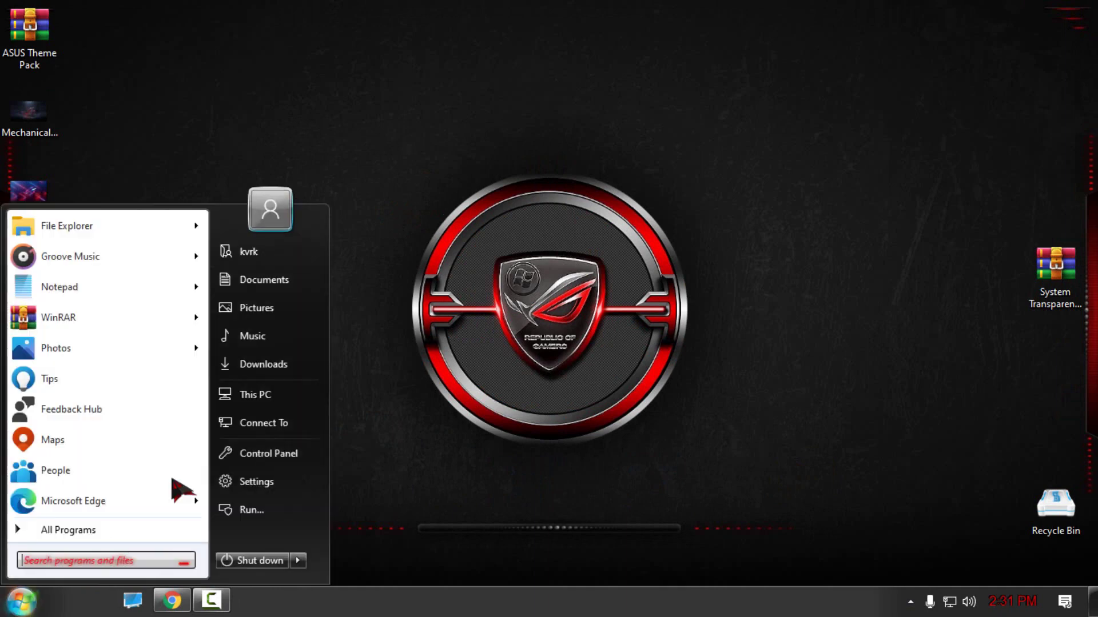
right_click(318, 226)
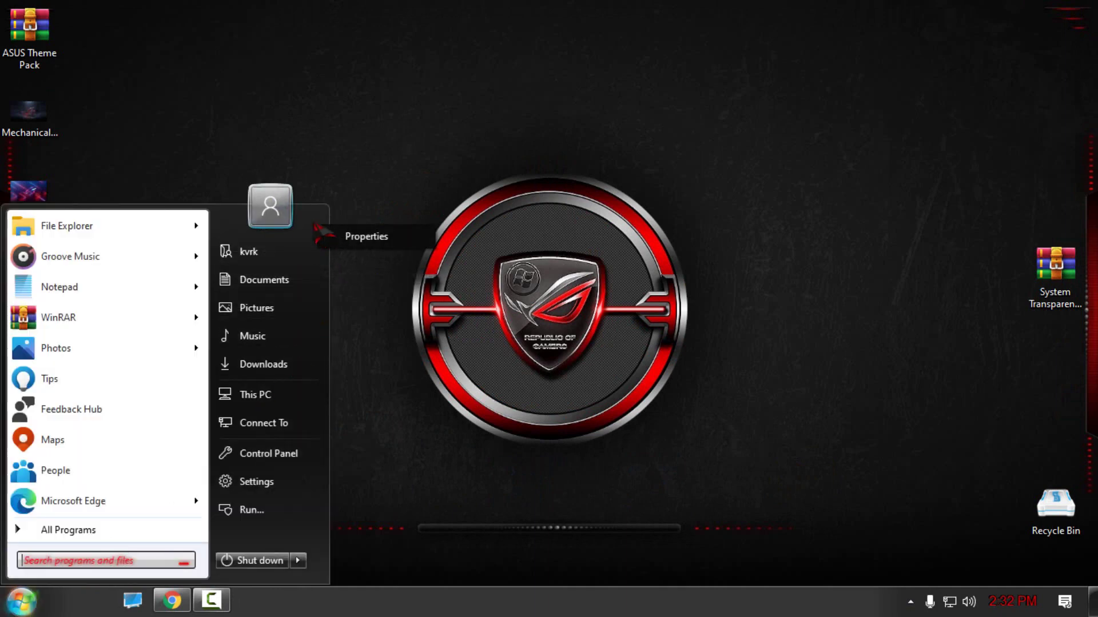
left_click(371, 241)
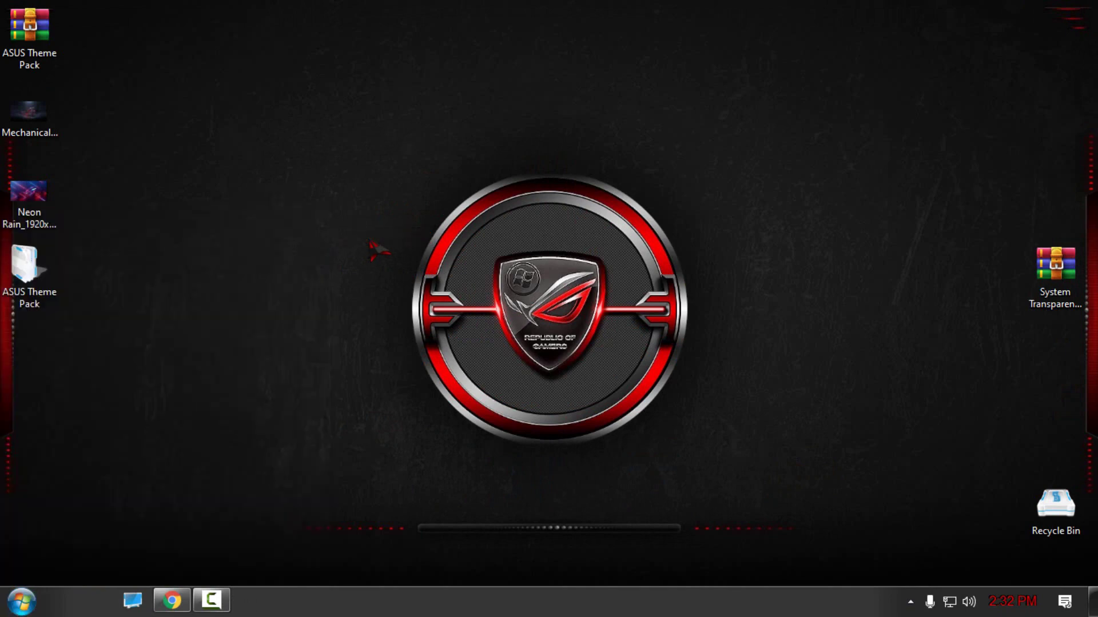
left_click(330, 148)
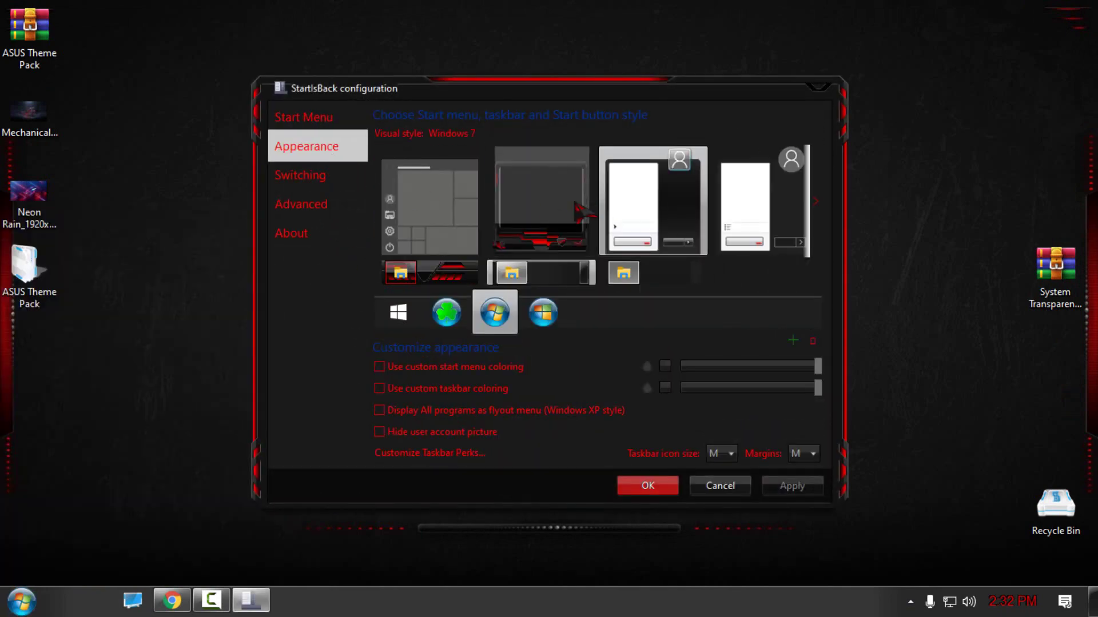
left_click(541, 200)
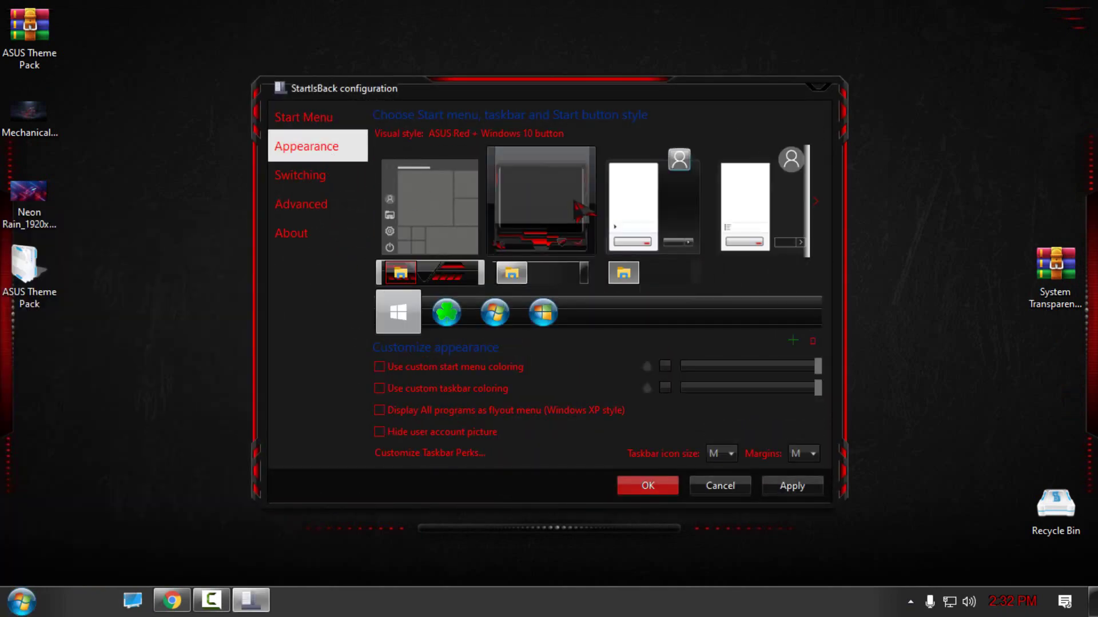
left_click(657, 486)
key("super")
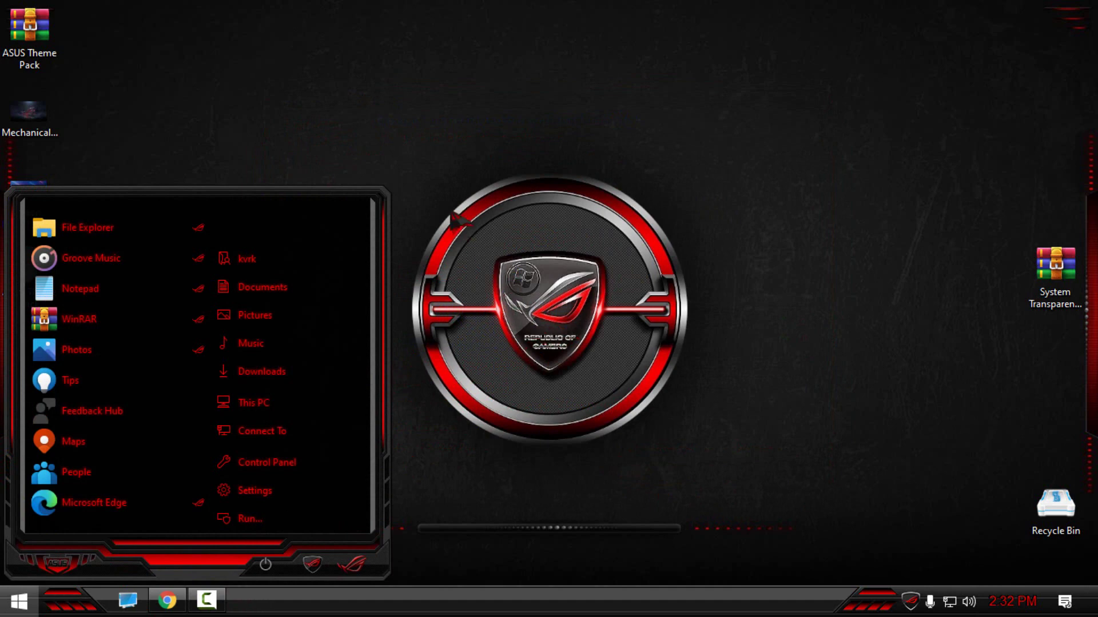
- Close the Start menu, refresh the desktop and glance at the Start menu again
left_click(455, 212)
right_click(453, 201)
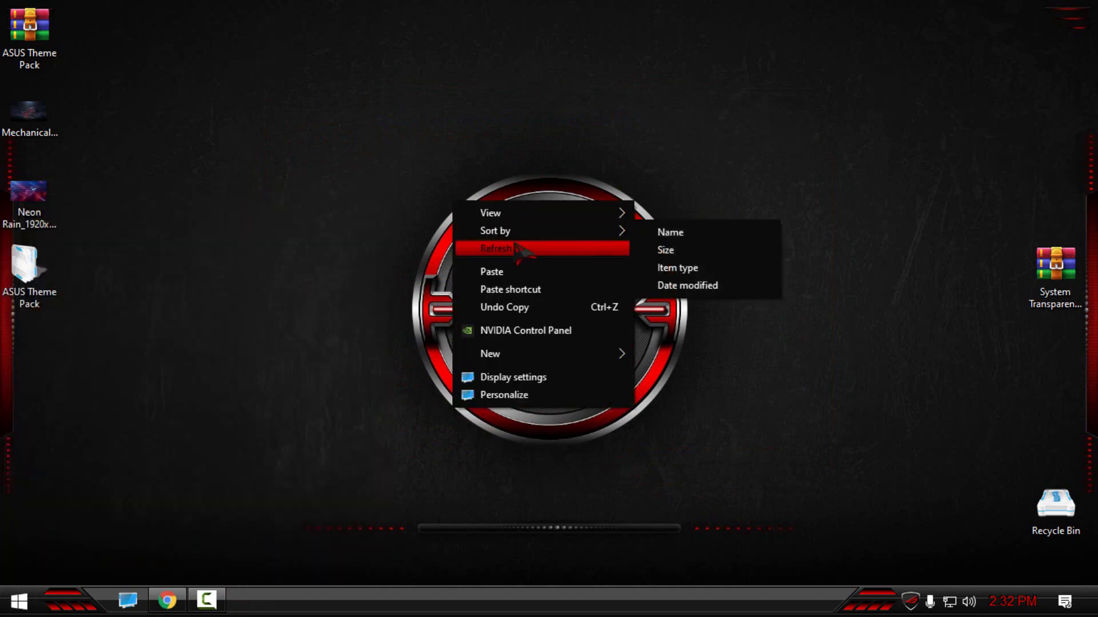
left_click(519, 249)
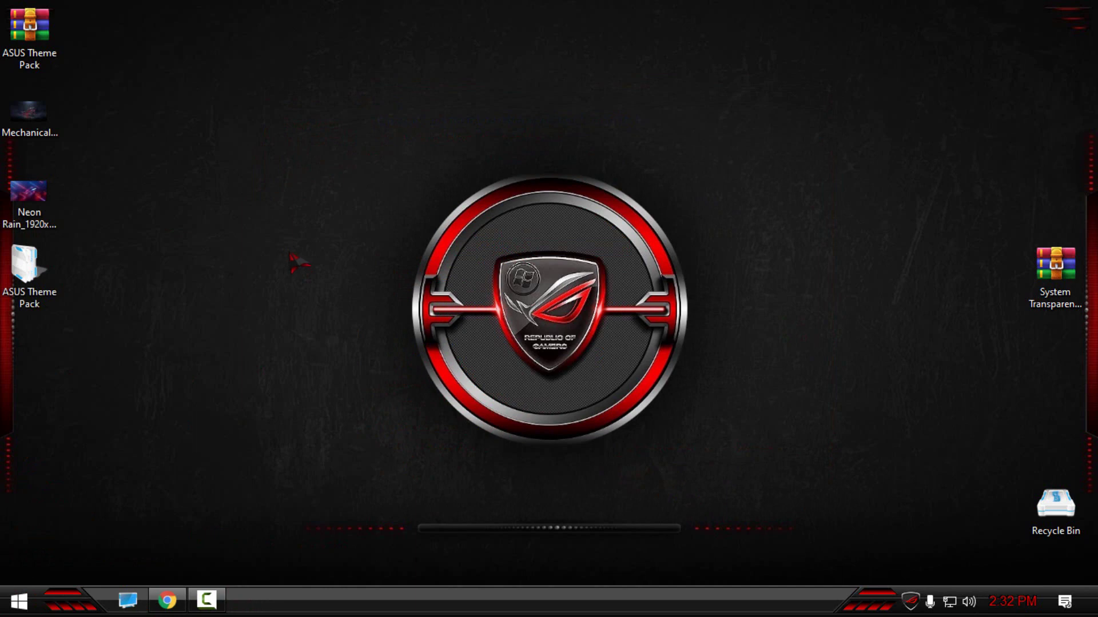
key("super")
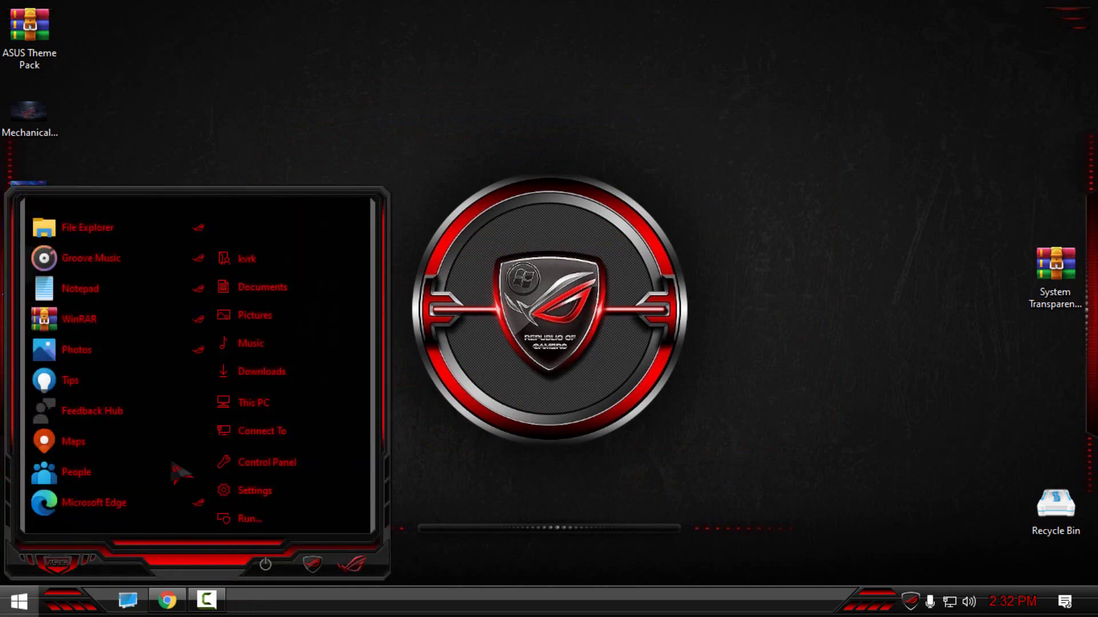
key("super")
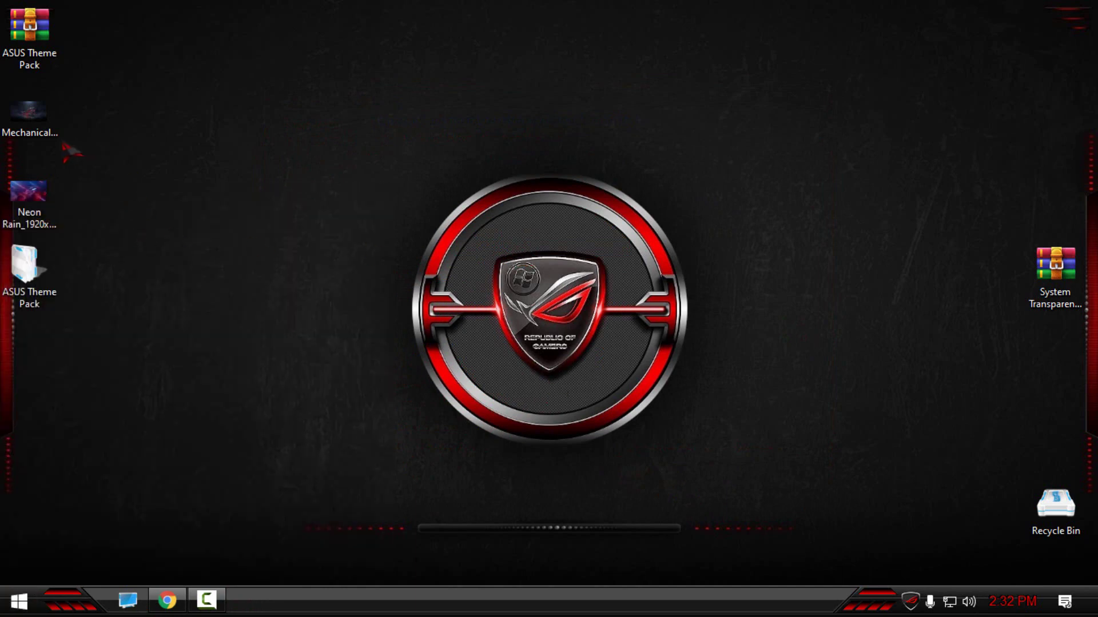
- Set Mechanical_Eye_1920x1080.jpg as the desktop background through Photos, then close Photos
left_click(29, 111)
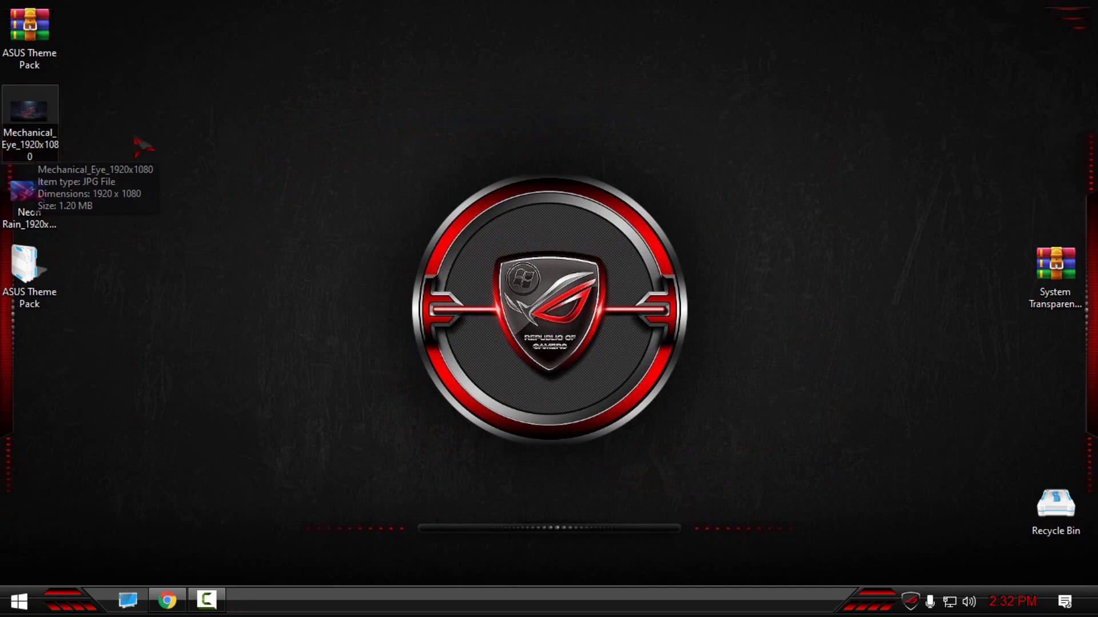
double_click(57, 128)
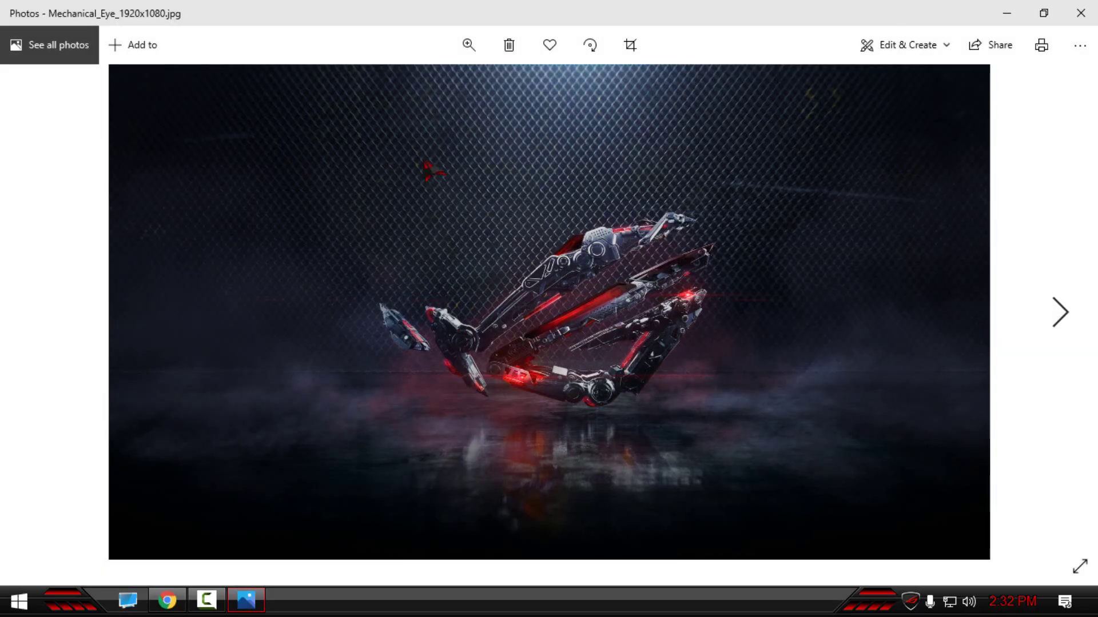
right_click(433, 170)
mouse_move(495, 355)
left_click(595, 380)
left_click(1080, 13)
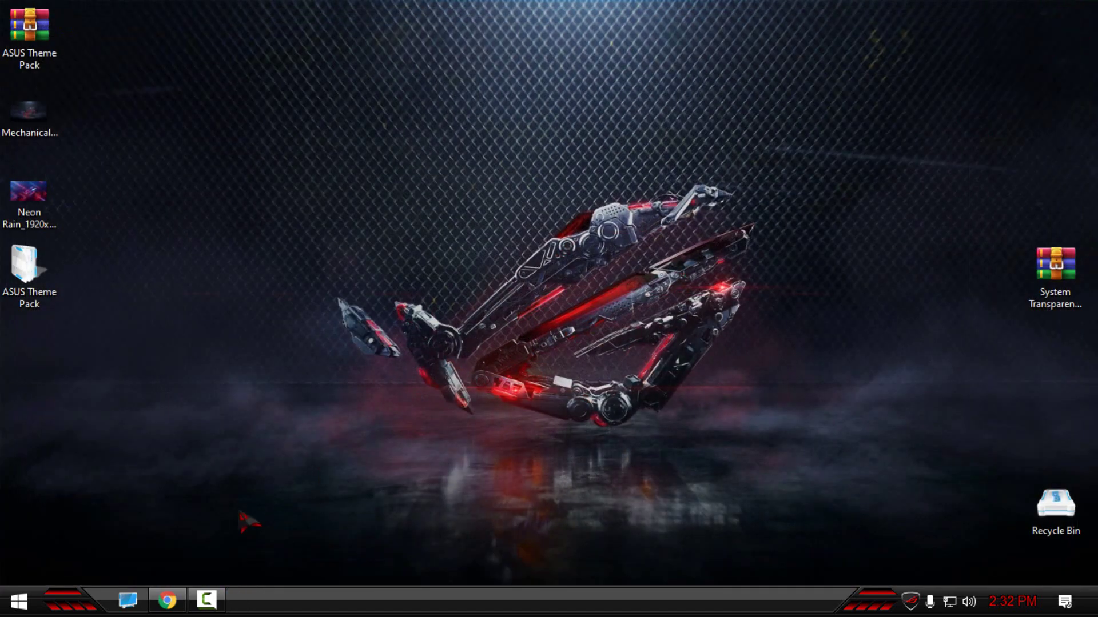
- Restore Chrome on the rog.asus.com/wallpapers tab and select its address
left_click(167, 601)
left_click(710, 17)
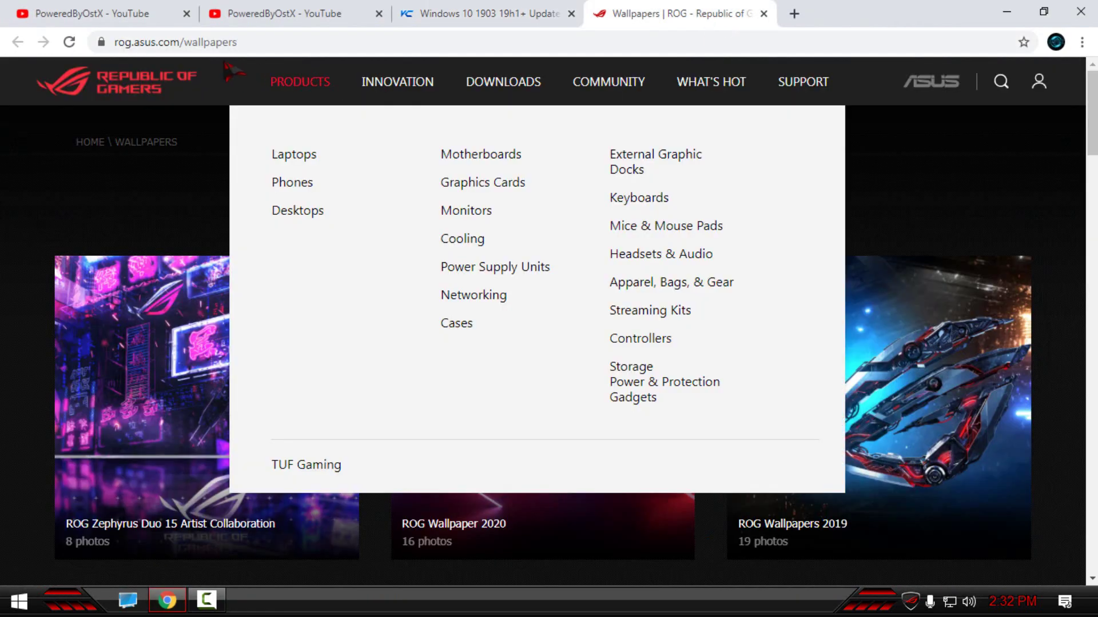
left_click(246, 42)
left_click_drag(246, 42, 101, 28)
- Scroll through the ROG wallpaper albums
scroll(520, 317, "down", 10)
scroll(521, 317, "up", 6)
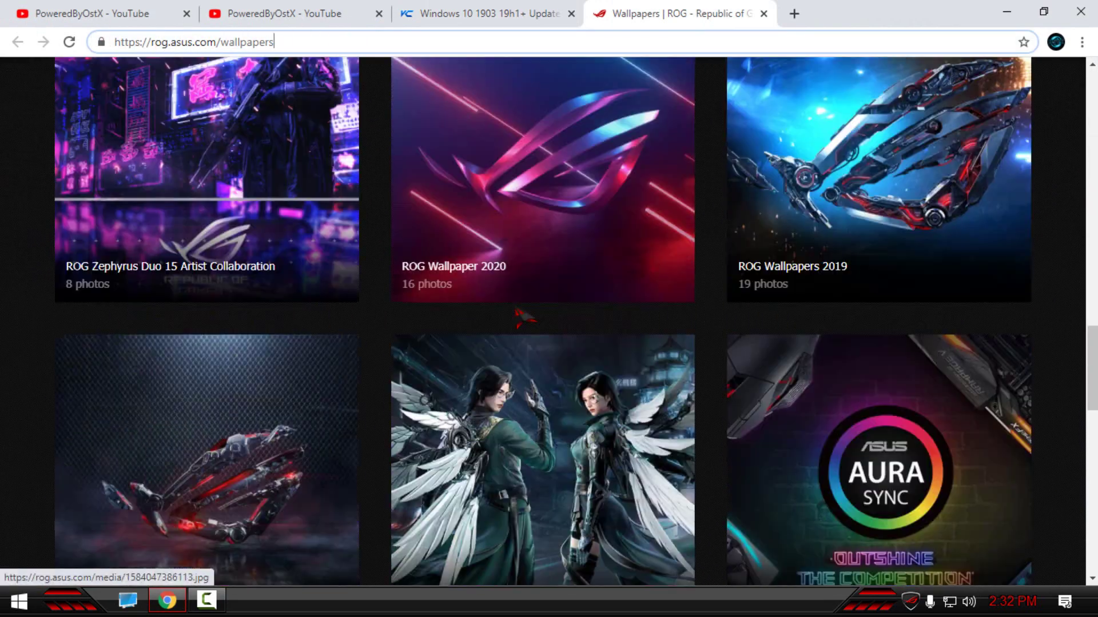
scroll(520, 317, "down", 5)
scroll(518, 314, "down", 10)
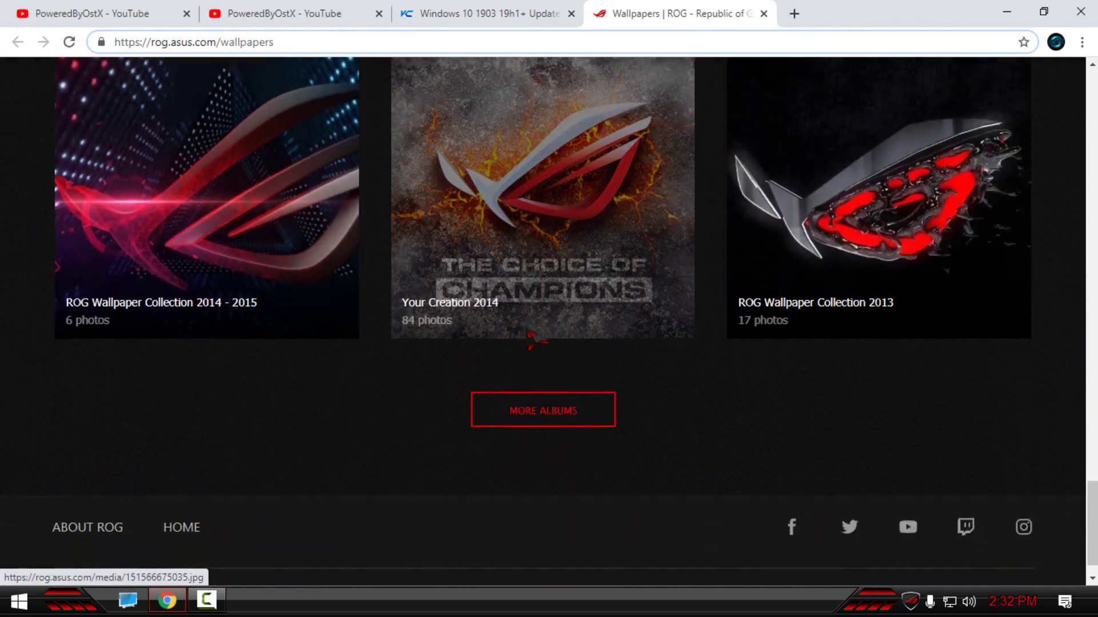
scroll(534, 338, "up", 12)
scroll(538, 349, "down", 9)
scroll(457, 360, "up", 18)
scroll(356, 370, "down", 11)
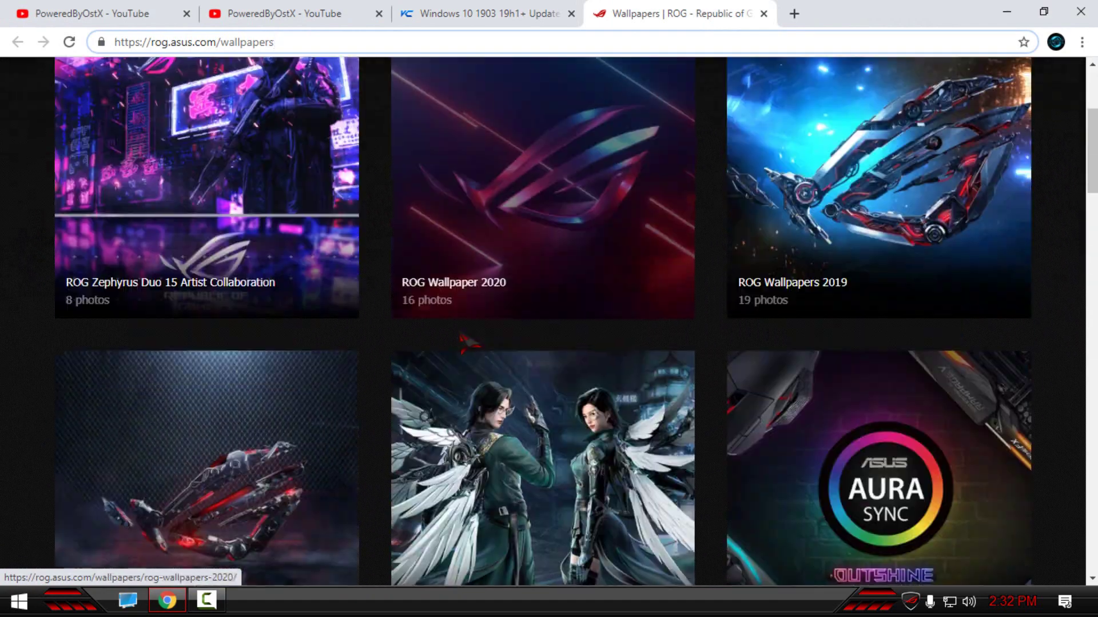
scroll(354, 370, "up", 11)
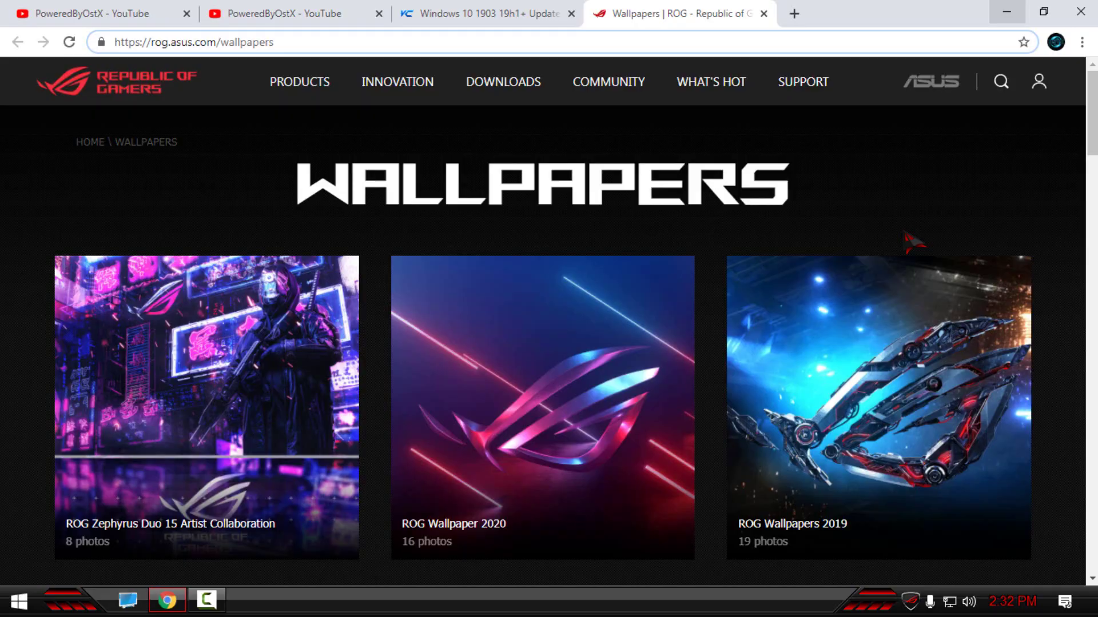
scroll(850, 360, "down", 5)
scroll(850, 360, "up", 5)
- Set Neon Rain_1920x1080.jpg as the desktop background through Photos, then close Photos
left_click(1006, 12)
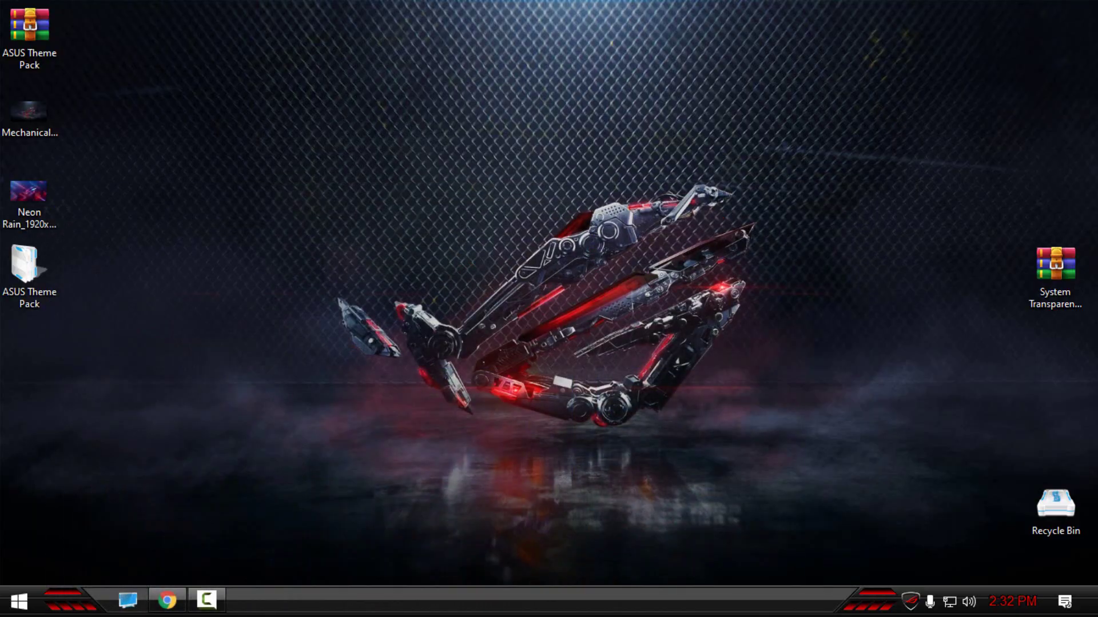
key("super")
key("super")
double_click(34, 195)
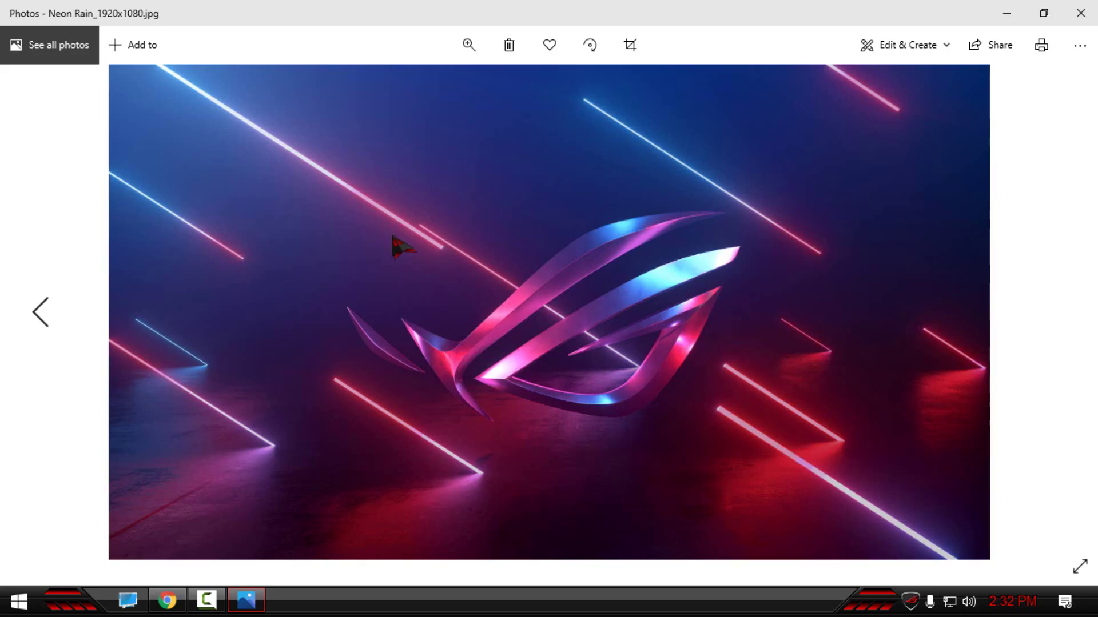
right_click(394, 241)
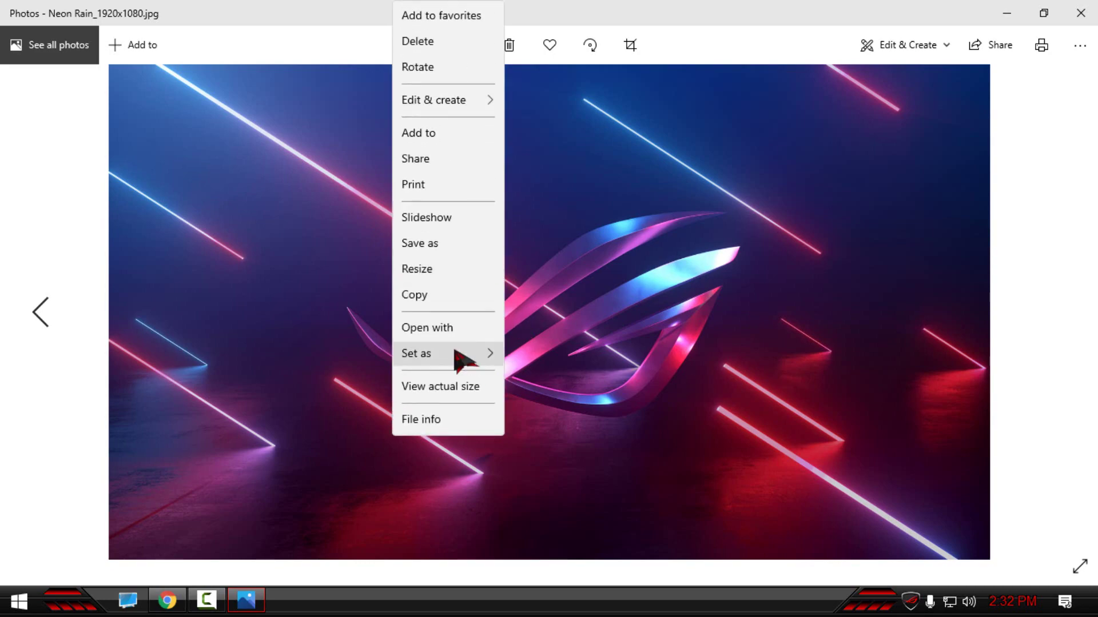
mouse_move(461, 350)
left_click(564, 384)
left_click(1081, 12)
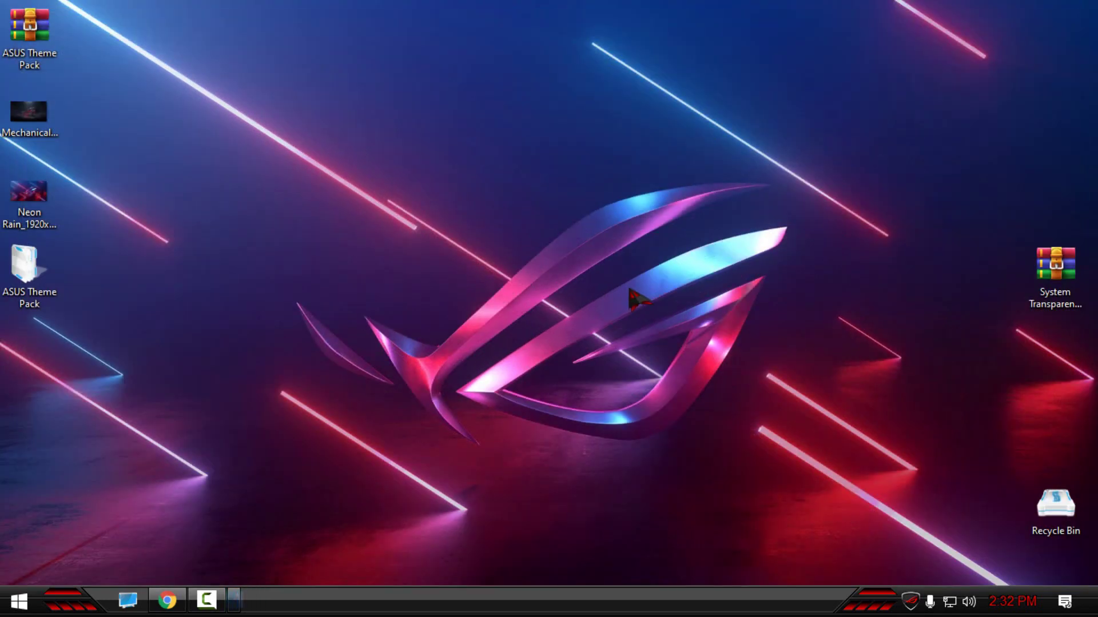
- Open This PC in File Explorer, nudge the window up-left, and close it
key("super")
left_click(511, 400)
left_click(128, 601)
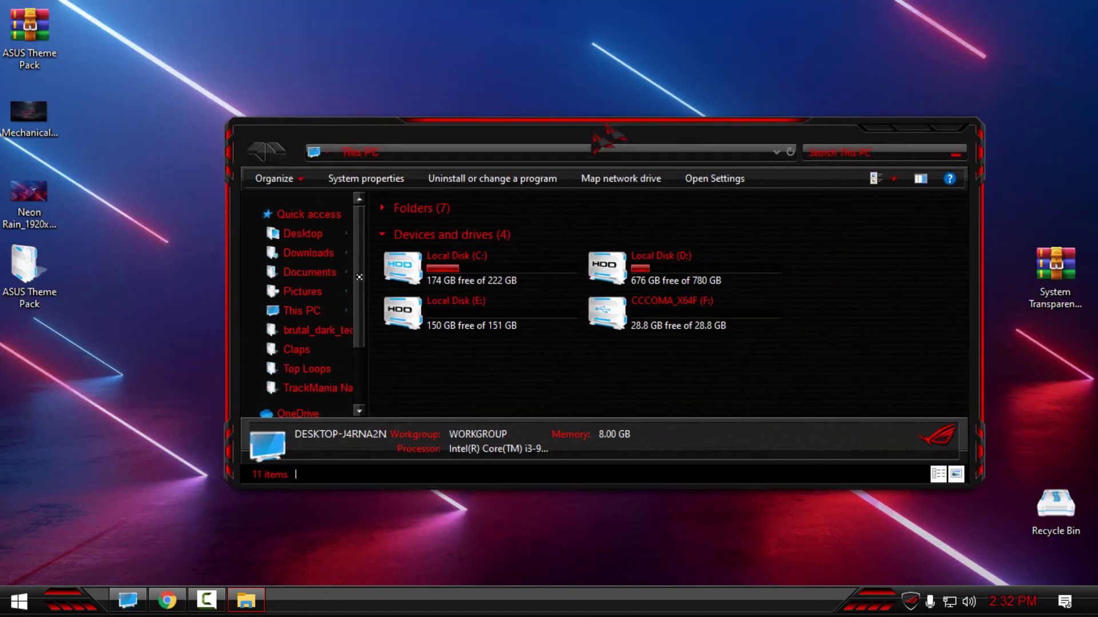
left_click_drag(359, 276, 305, 270)
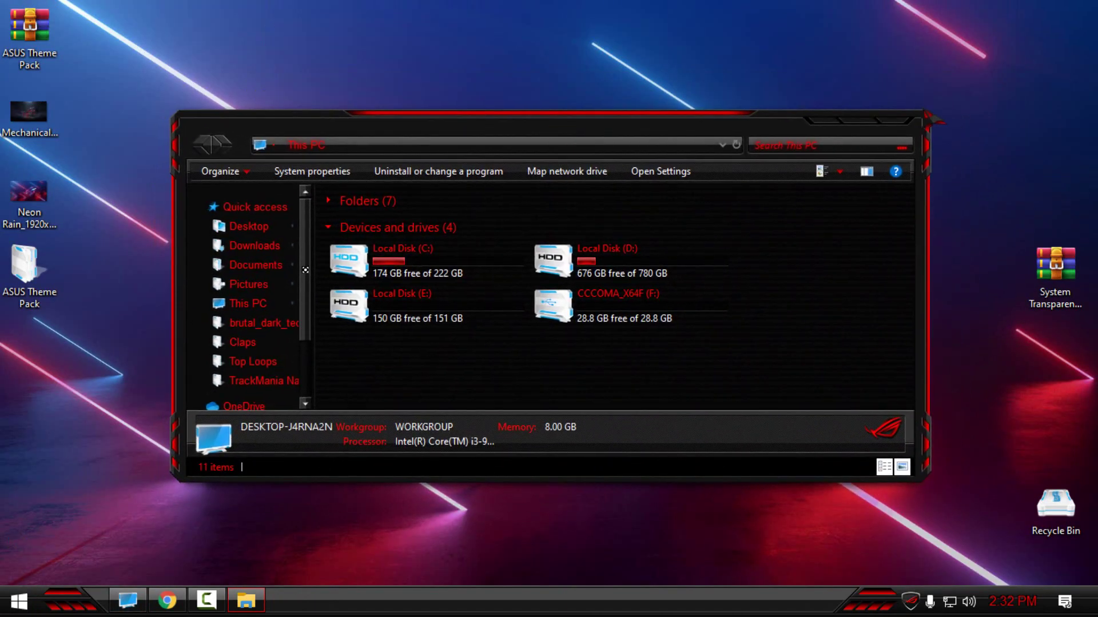
left_click(917, 121)
- Extract the System Transparency archive into its own System Transparency folder
left_click(1062, 267)
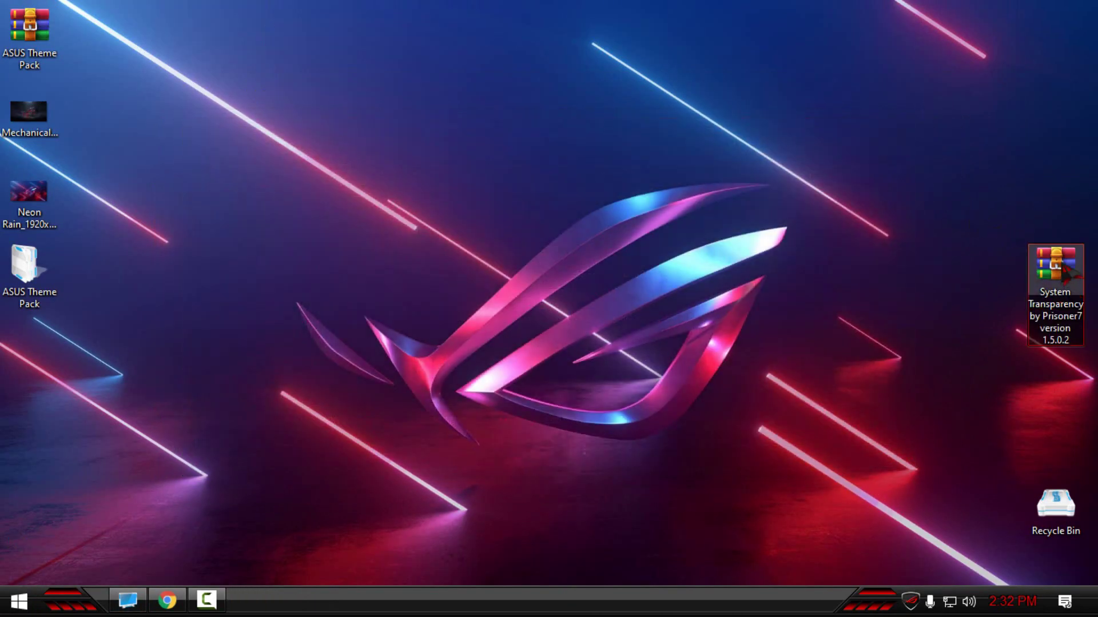
right_click(1064, 273)
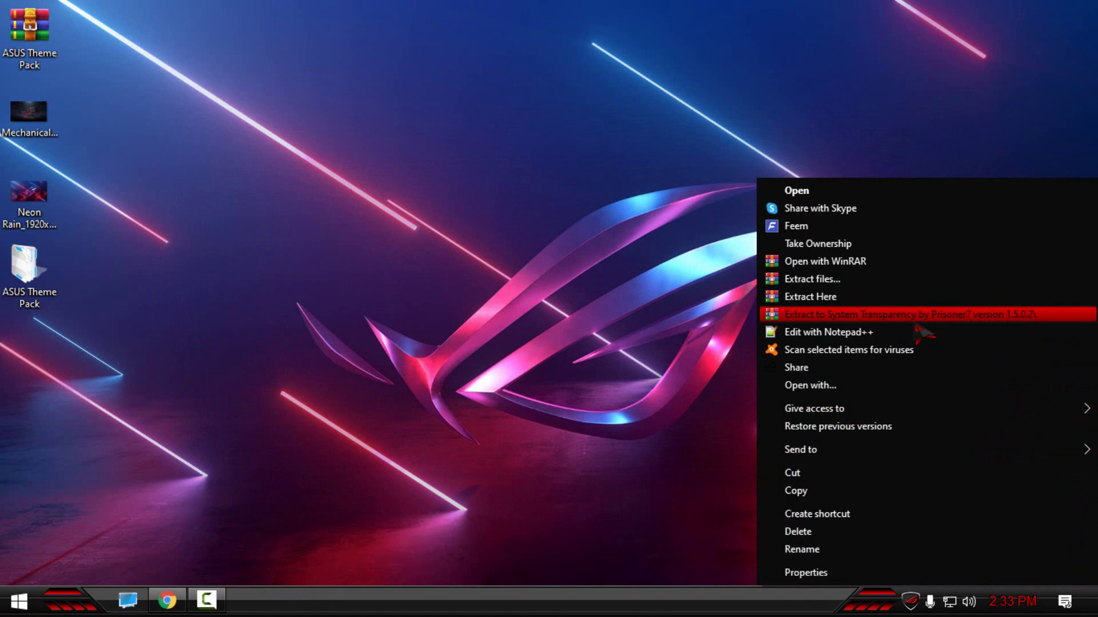
left_click(892, 315)
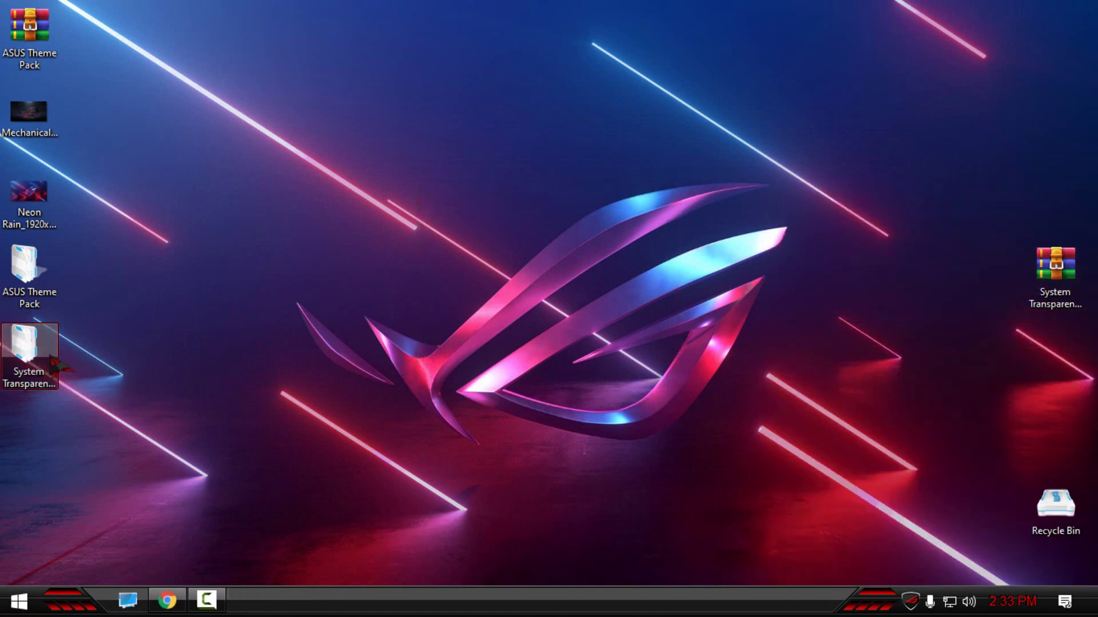
- Open the extracted folder and launch System Transparency.exe
double_click(50, 358)
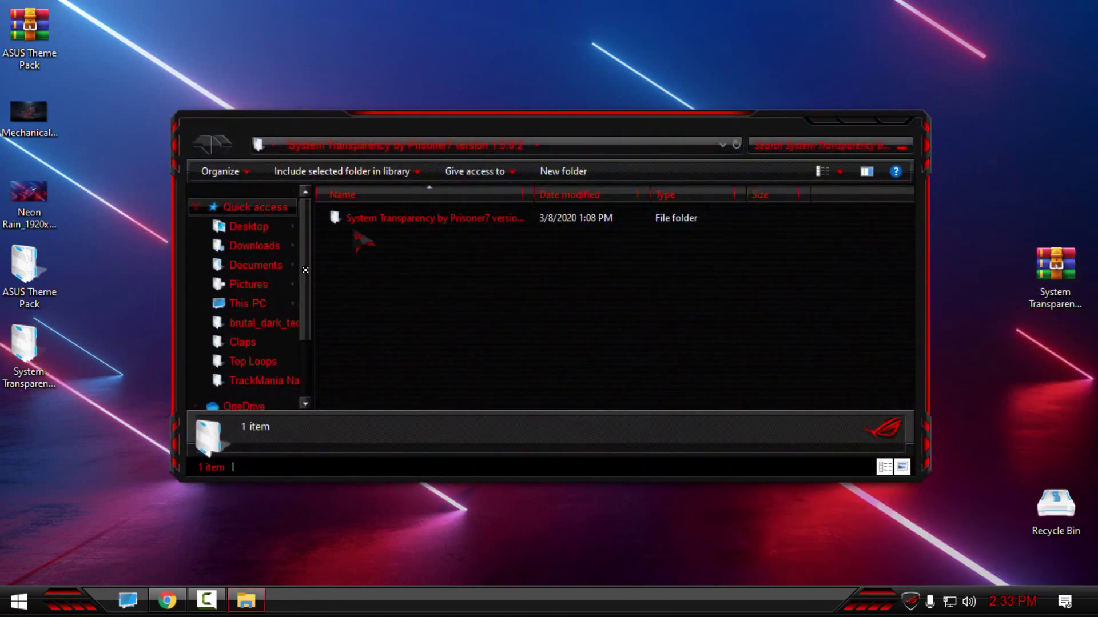
double_click(389, 220)
left_click(681, 270)
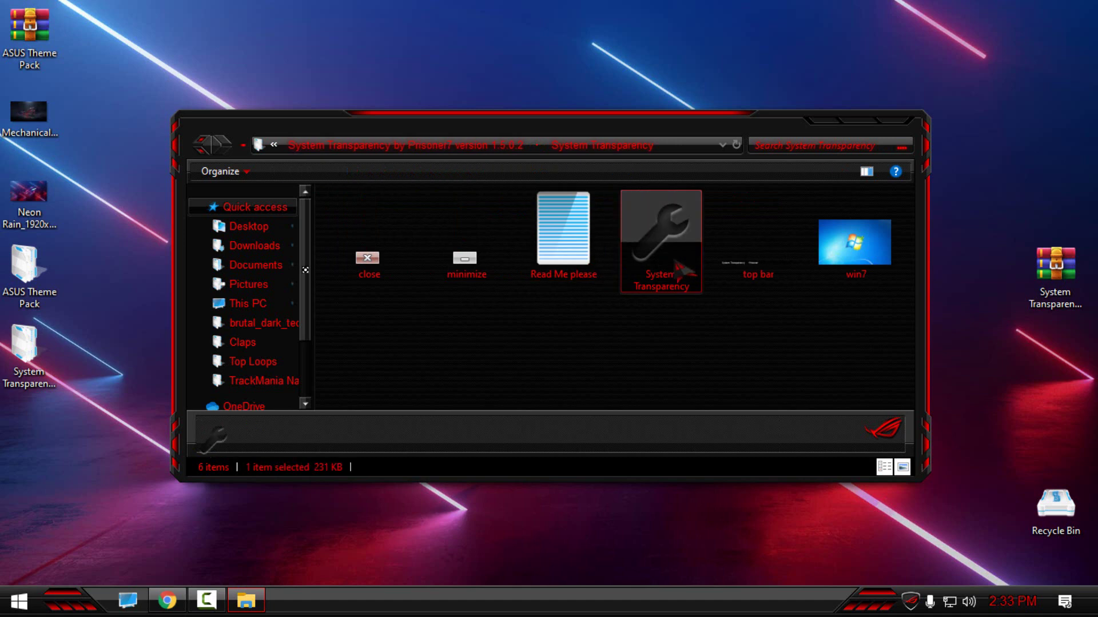
double_click(676, 263)
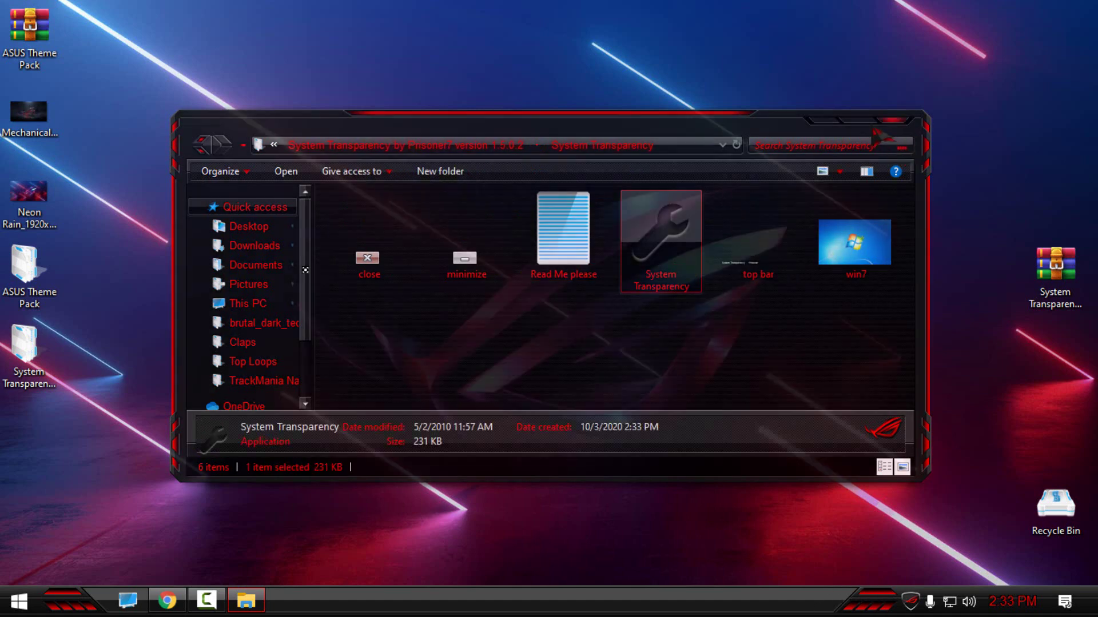
- Maximize and reposition the Explorer window to test the translucent effect on the This PC view
left_click(886, 121)
left_click(46, 316)
left_click_drag(491, 6, 543, 74)
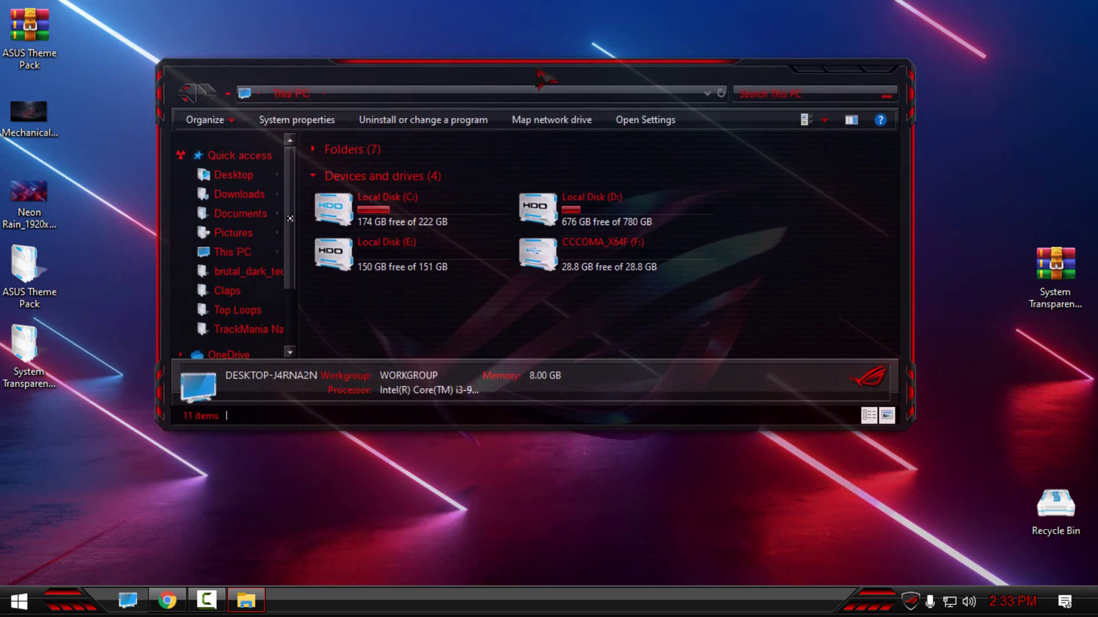
left_click(858, 71)
- Close Explorer and open System Transparency's Setup and Info window from the notification-area icon
left_click(1082, 7)
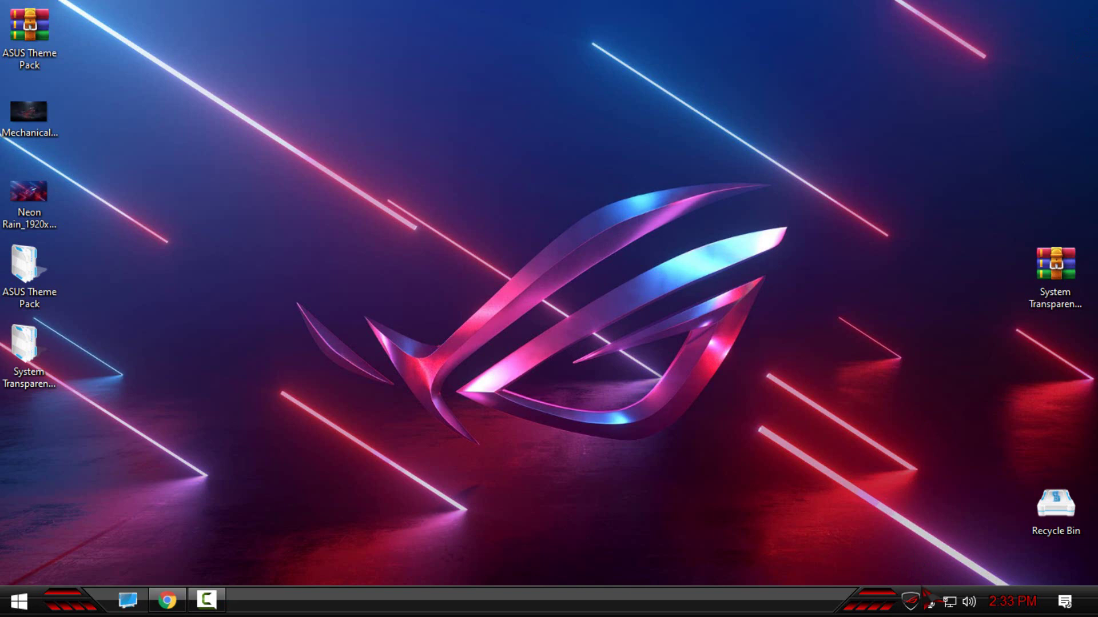
left_click(922, 598)
right_click(878, 570)
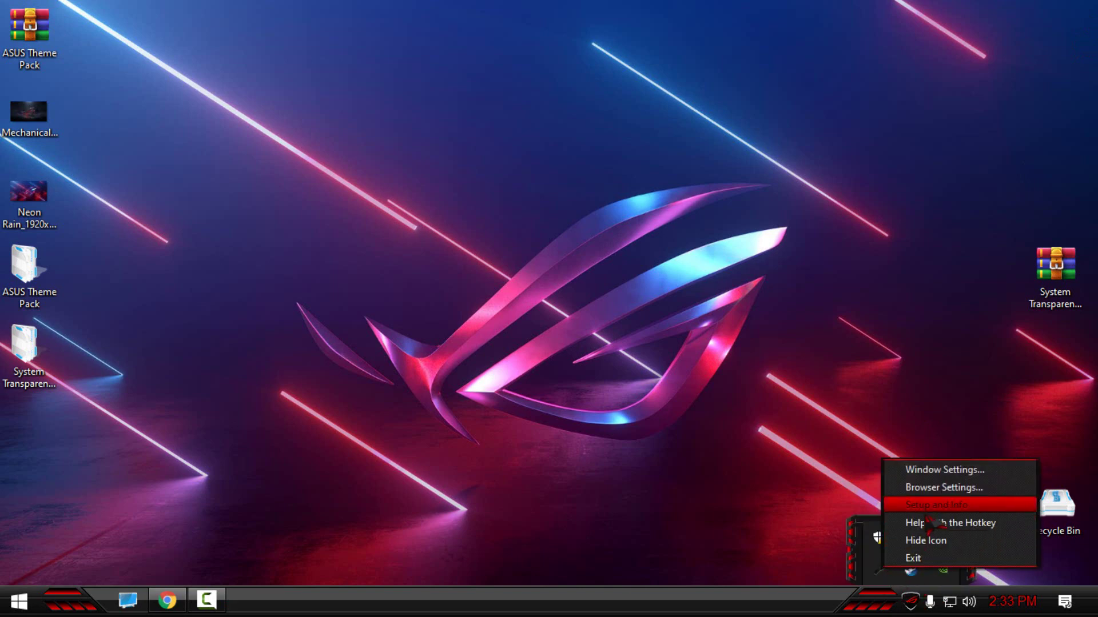
left_click(937, 502)
- Change the transparency level from 220 to 200, affect all Explorer windows, and save
key("BackSpace")
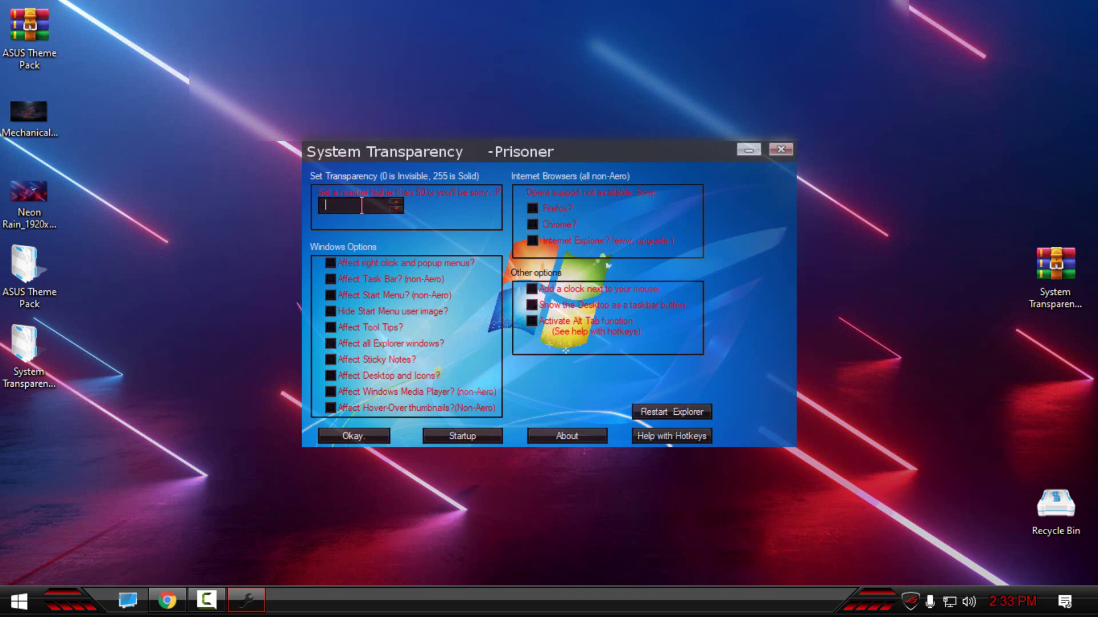
type("200")
left_click_drag(373, 207, 292, 208)
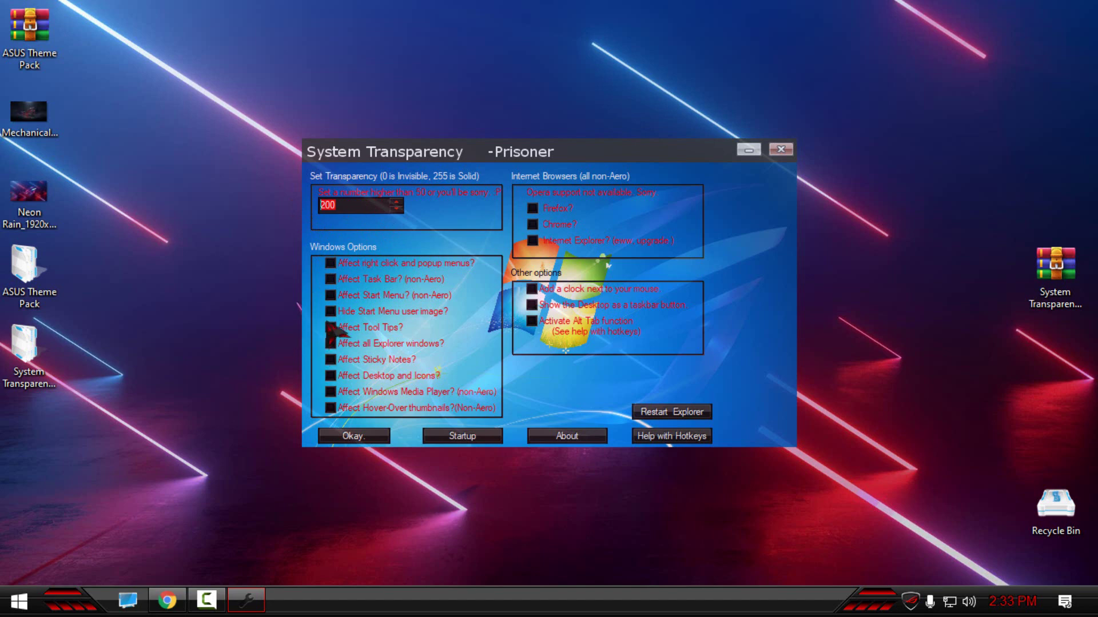
left_click(331, 343)
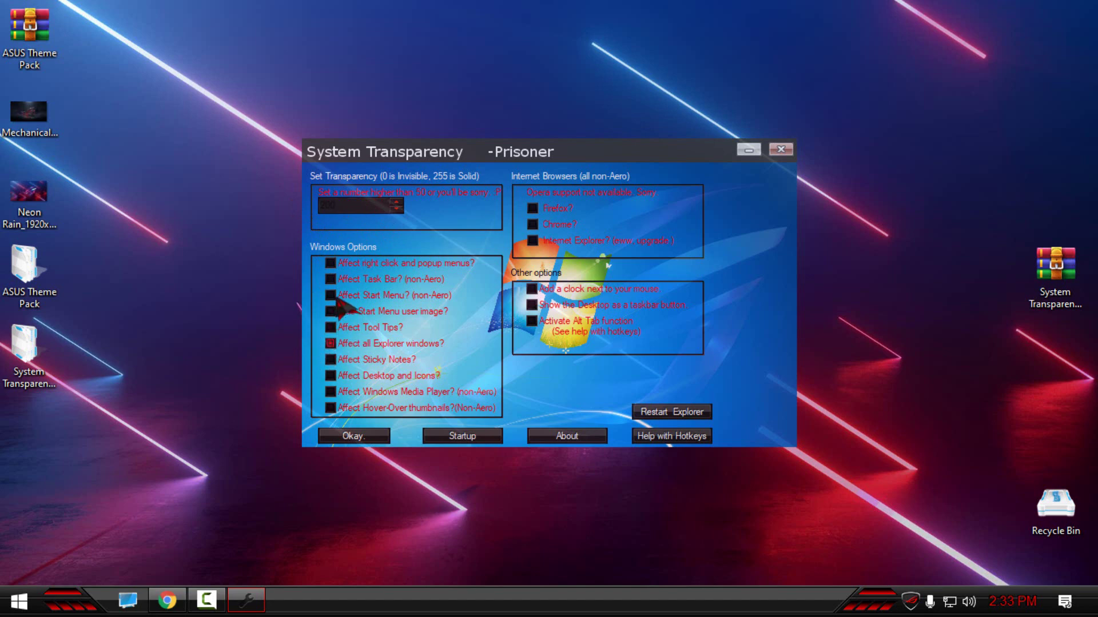
left_click(350, 436)
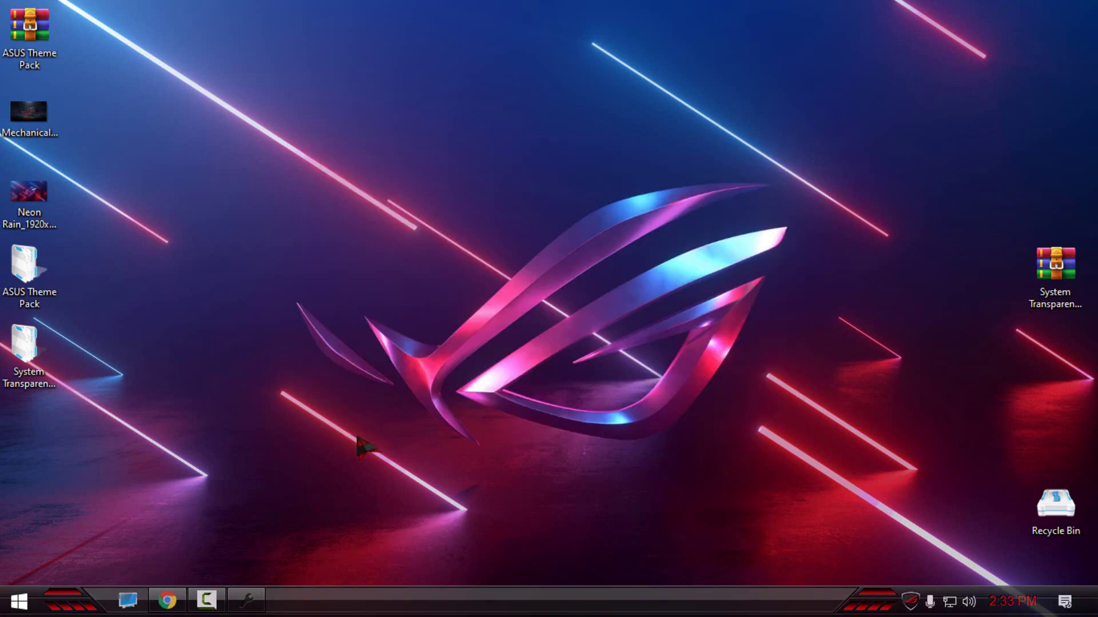
- Open This PC from the taskbar, move and maximize it, close it, then bring up the desktop menu
left_click(128, 600)
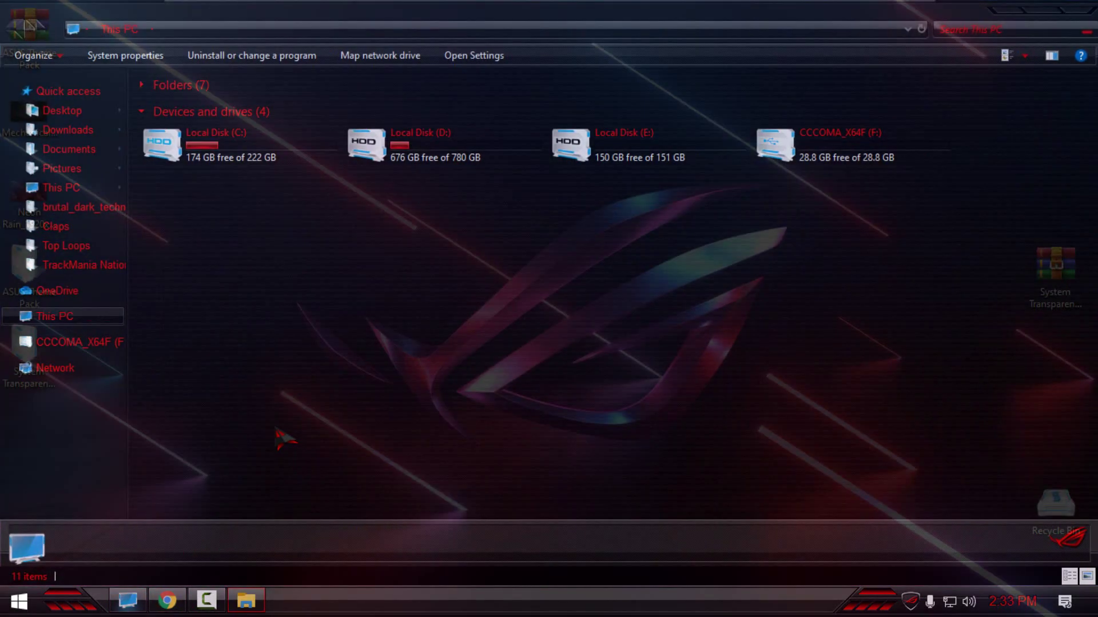
left_click_drag(246, 199, 291, 278)
key("super+Up")
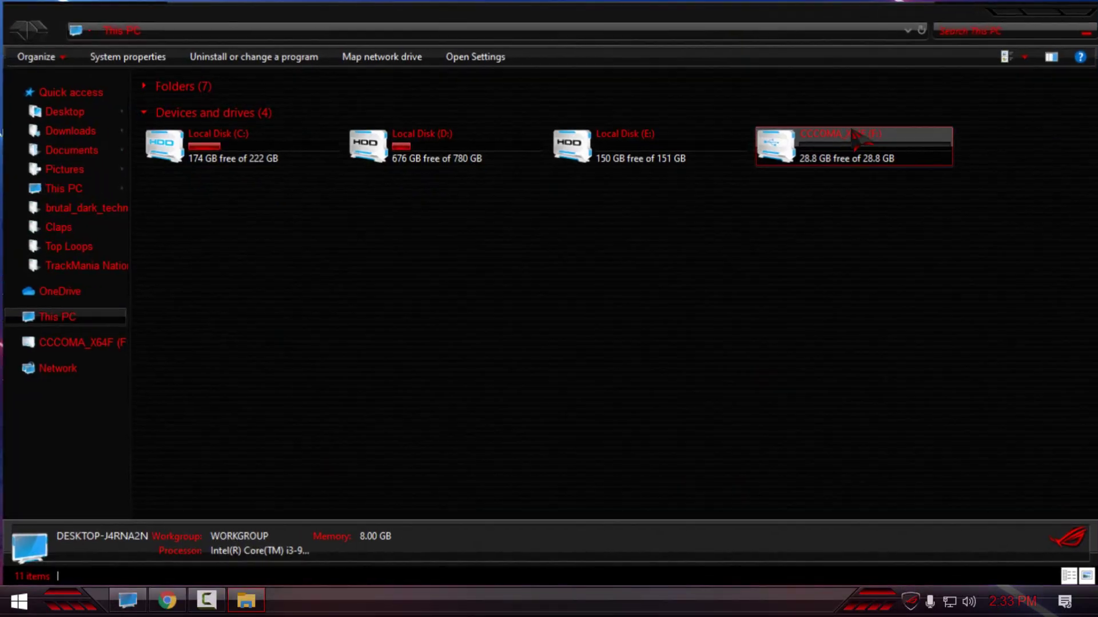
key("alt+F4")
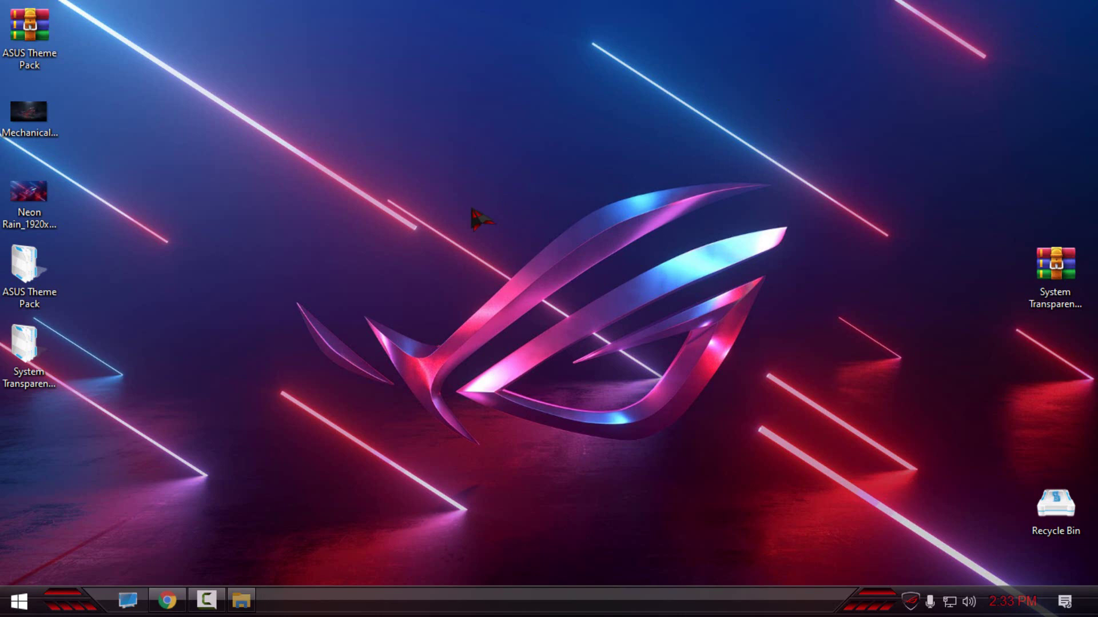
right_click(473, 209)
- Apply the ASUS Platinum Light theme from Personalization > Themes and close Settings
left_click(537, 400)
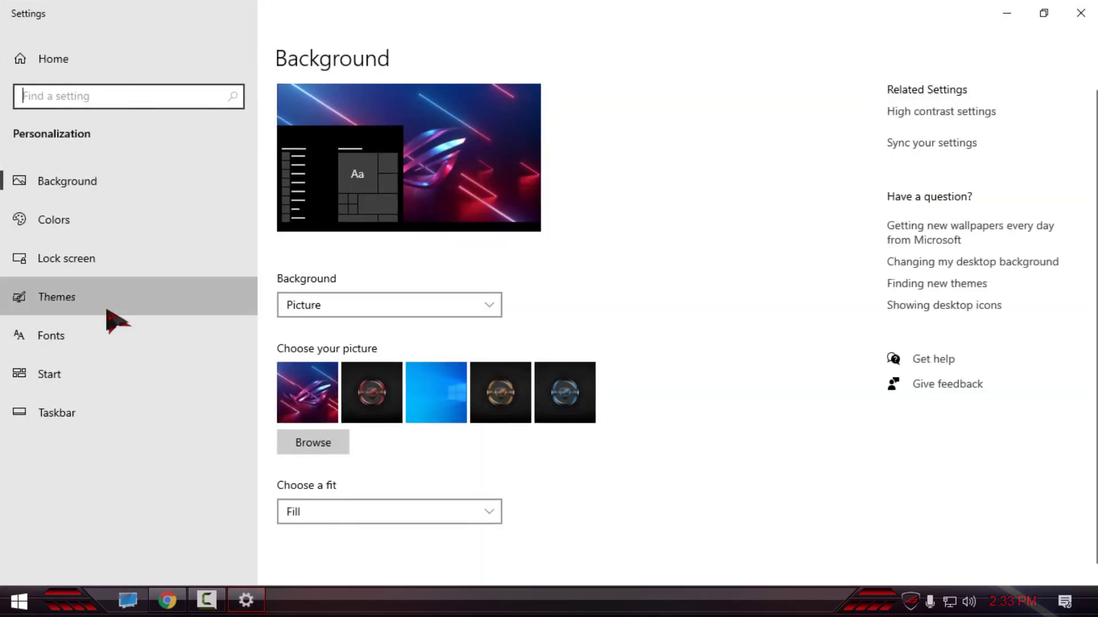
left_click(108, 311)
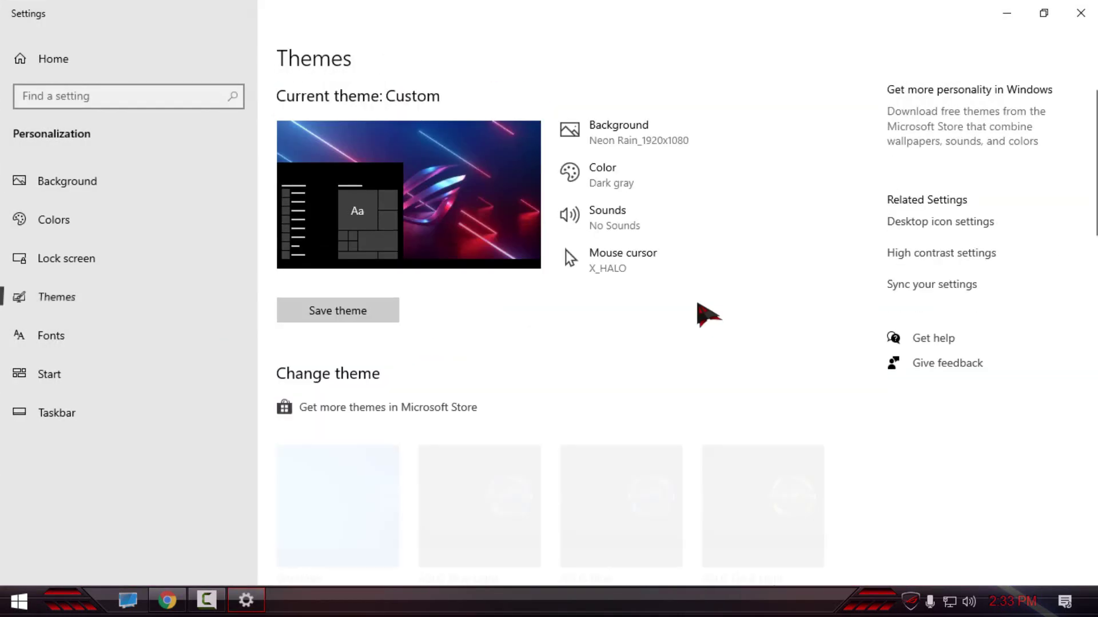
scroll(706, 315, "down", 10)
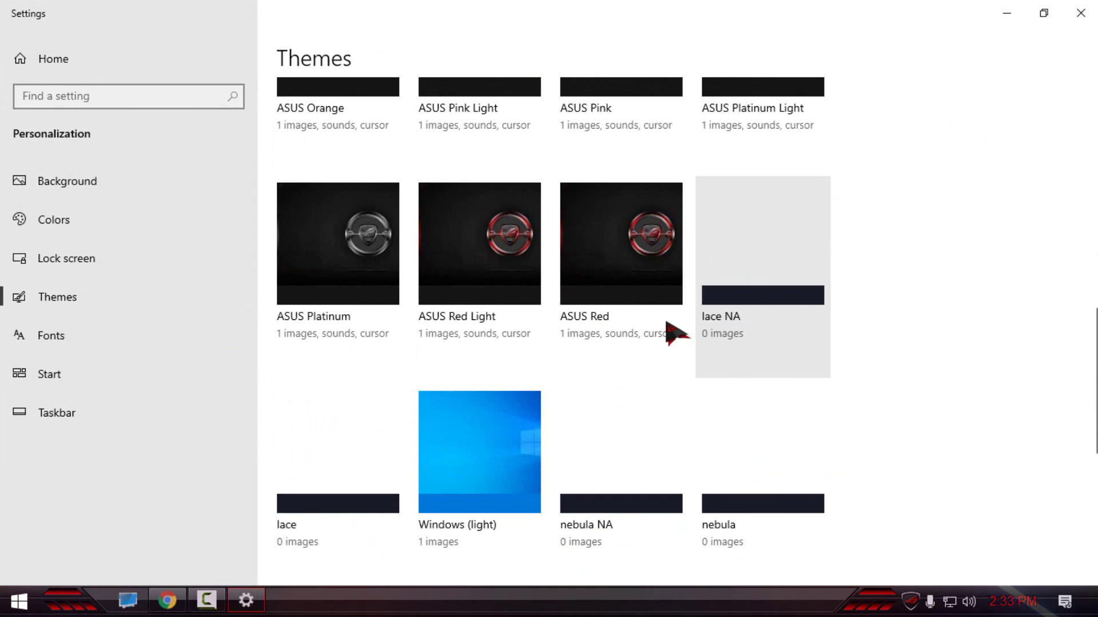
scroll(357, 292, "up", 3)
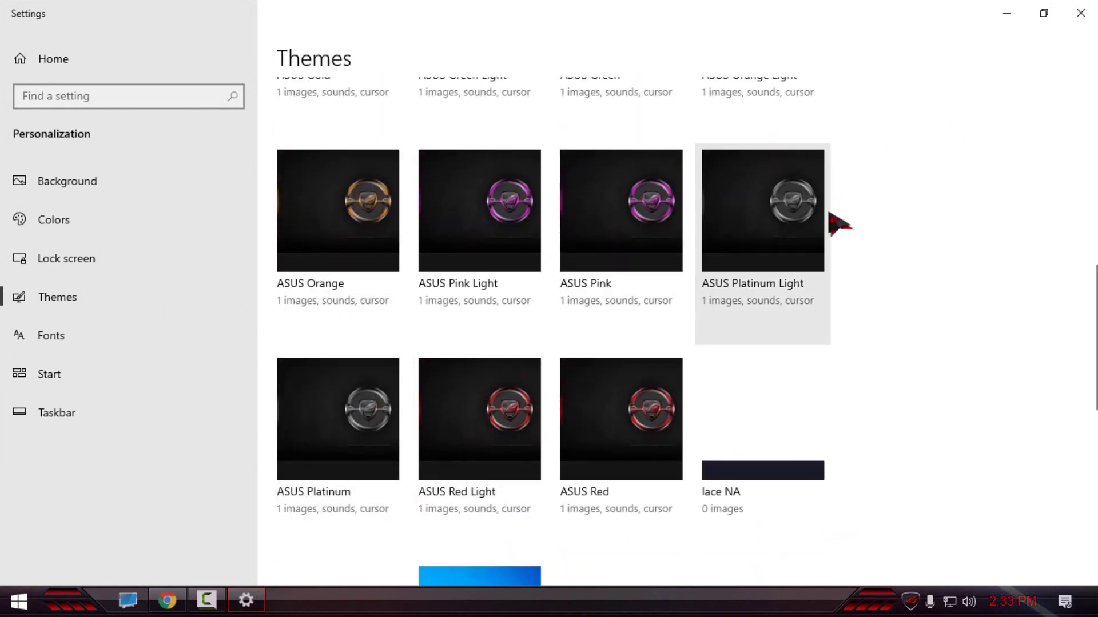
left_click(780, 239)
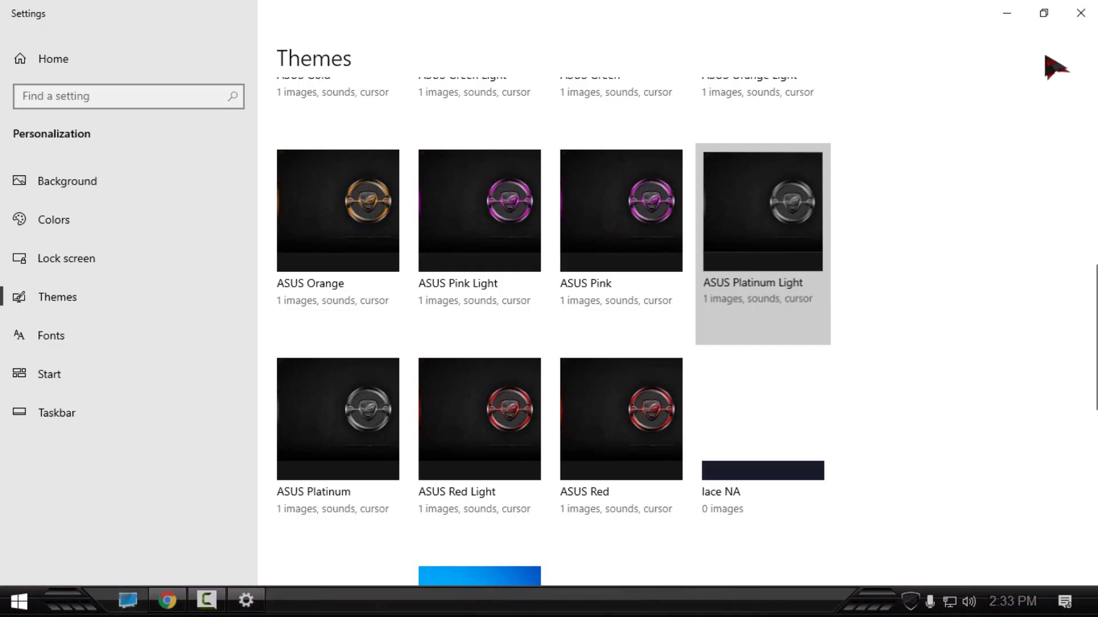
left_click(1081, 11)
- Preview the new theme in the Start menu and a This PC window, then close them
right_click(322, 197)
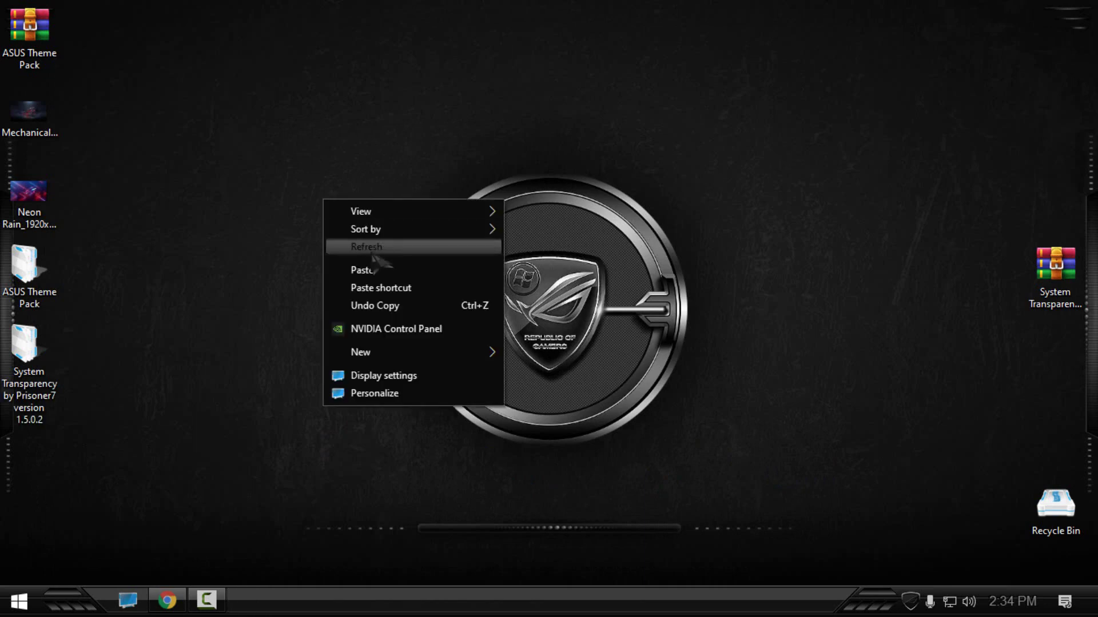
key("super")
key("Escape")
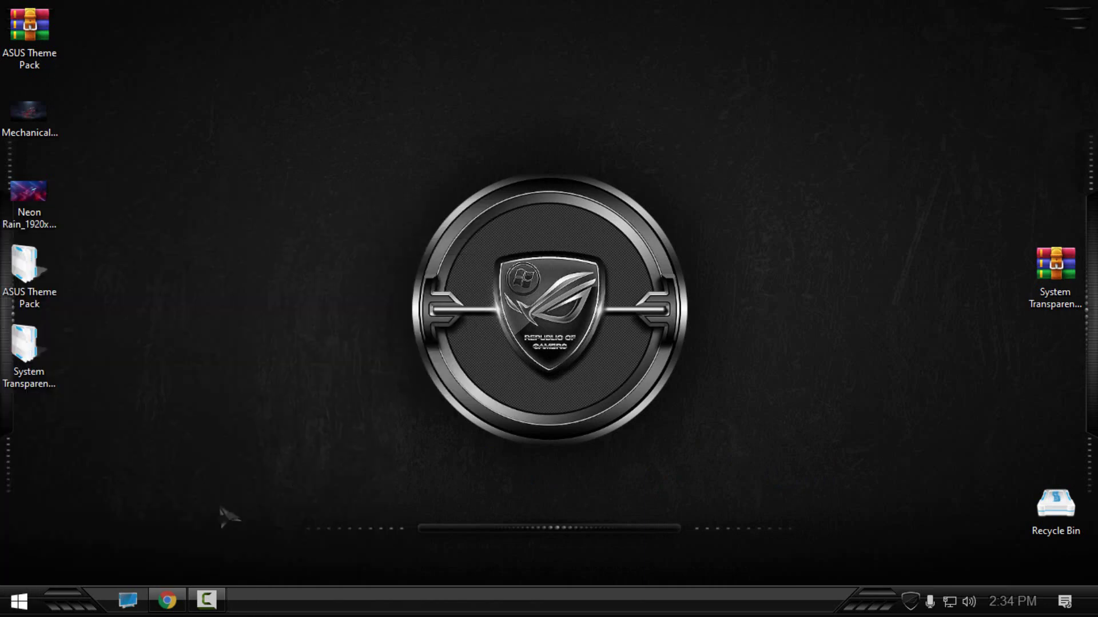
left_click(127, 600)
left_click(1077, 12)
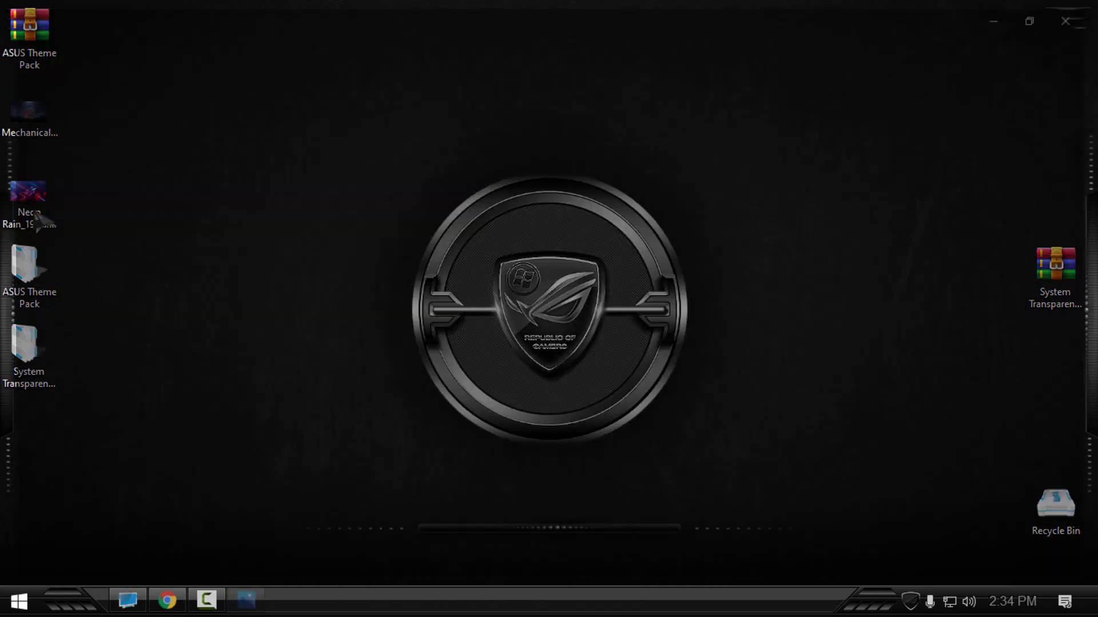
- Set Neon Rain_1920x1080.jpg as the desktop background via Photos, then open a floating This PC window
double_click(35, 213)
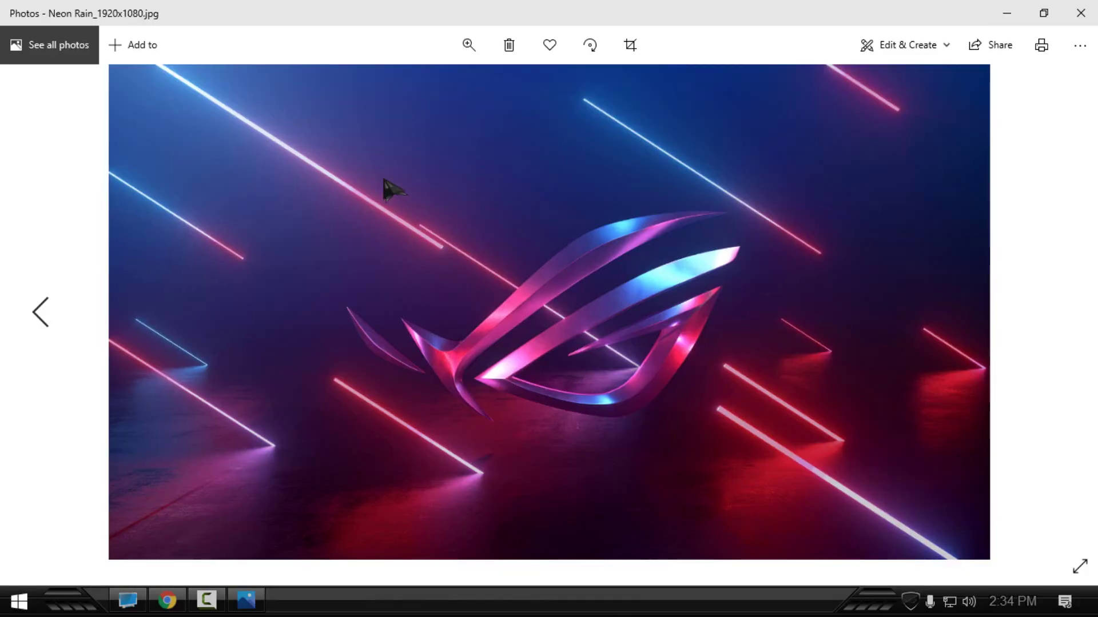
right_click(379, 187)
mouse_move(426, 358)
left_click(526, 379)
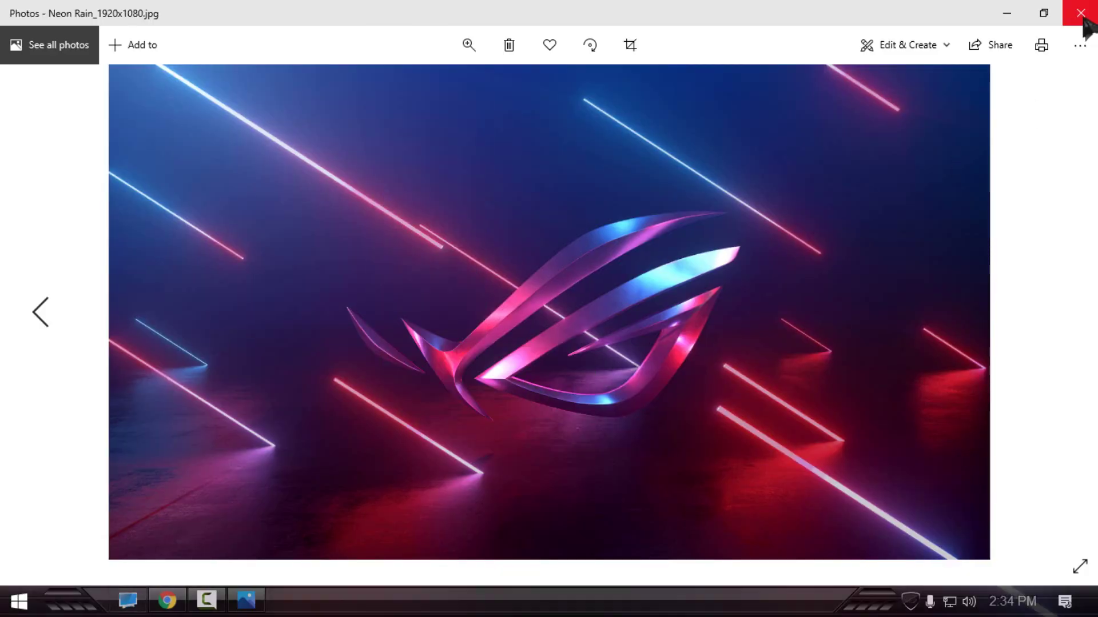
left_click(1080, 13)
left_click(128, 600)
left_click_drag(520, 20, 706, 49)
- Open This PC Properties from Start, maximize the System information window, then close it
left_click(19, 601)
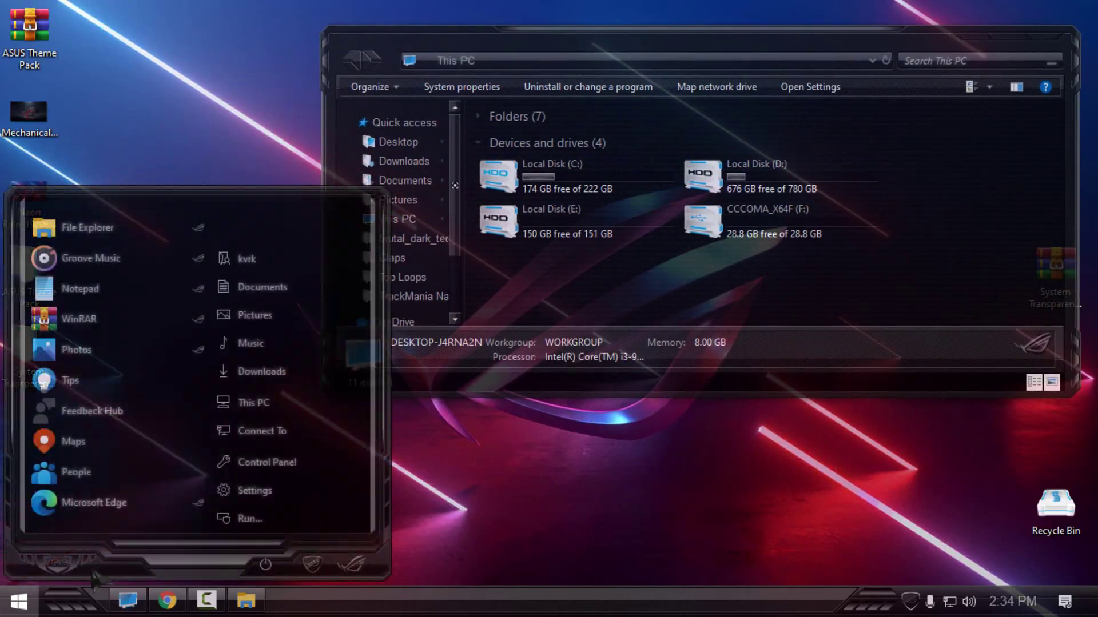
right_click(295, 400)
left_click(343, 381)
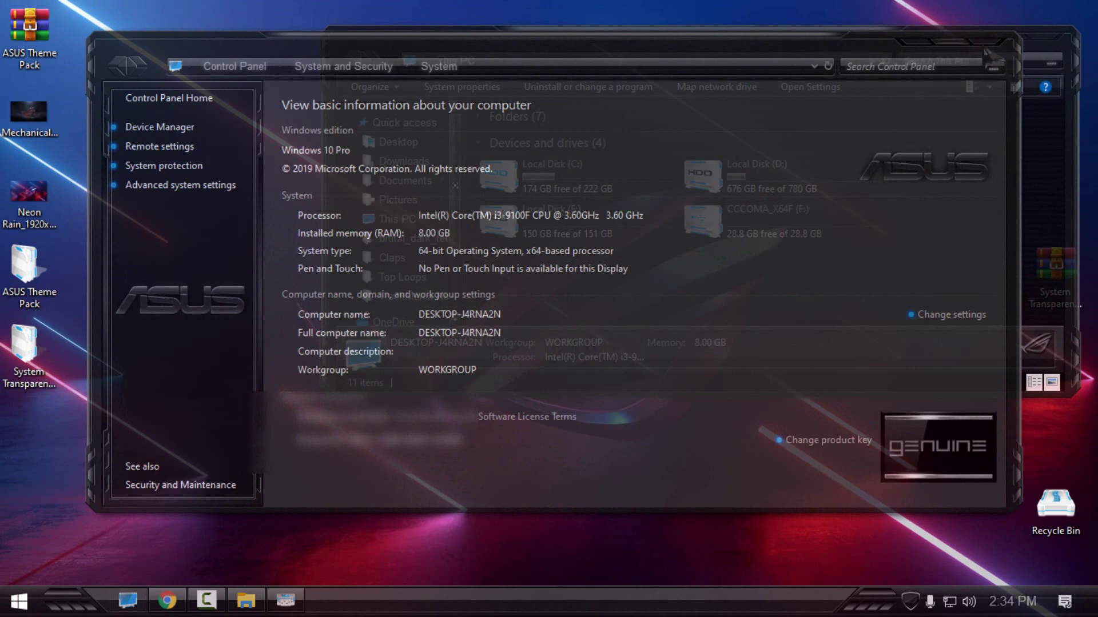
left_click(983, 52)
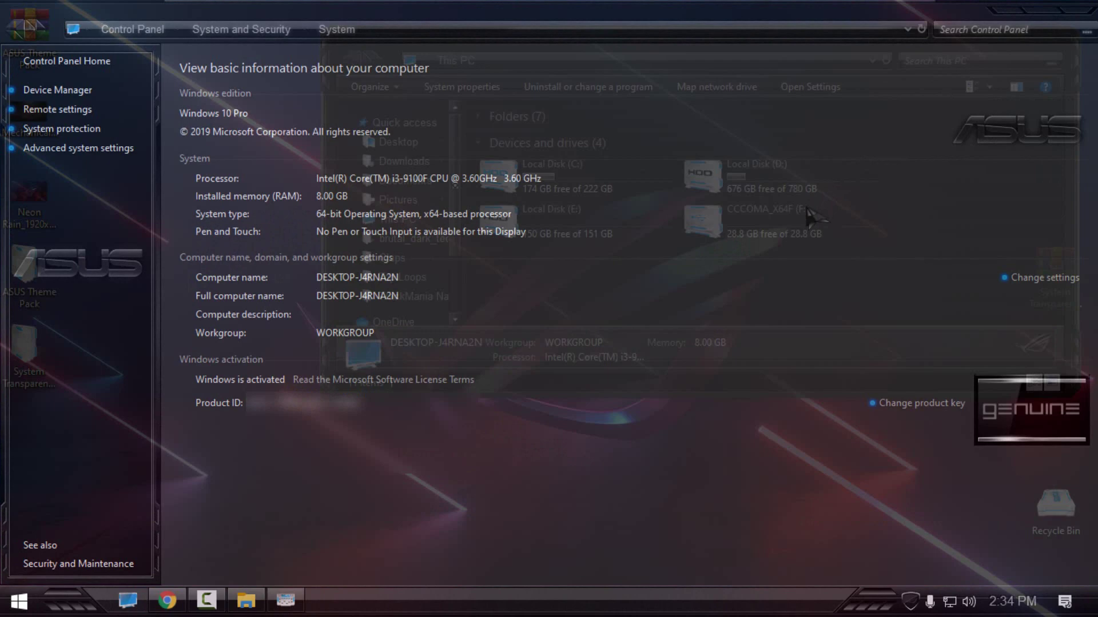
left_click(1085, 15)
- Maximize, restore, and close the This PC window
left_click(997, 56)
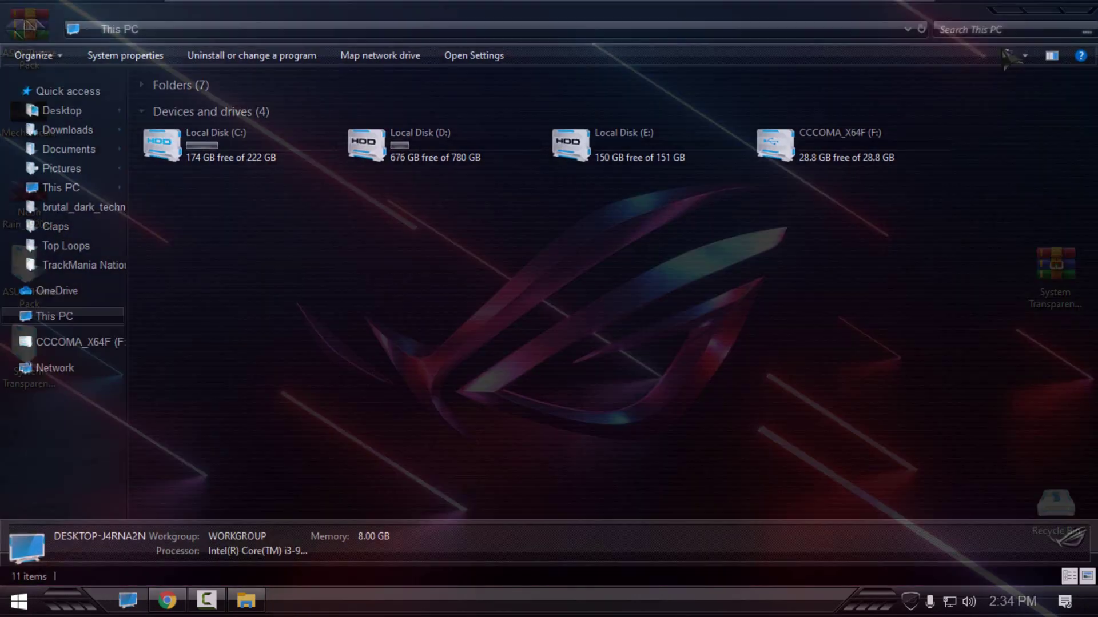
key("super+Down")
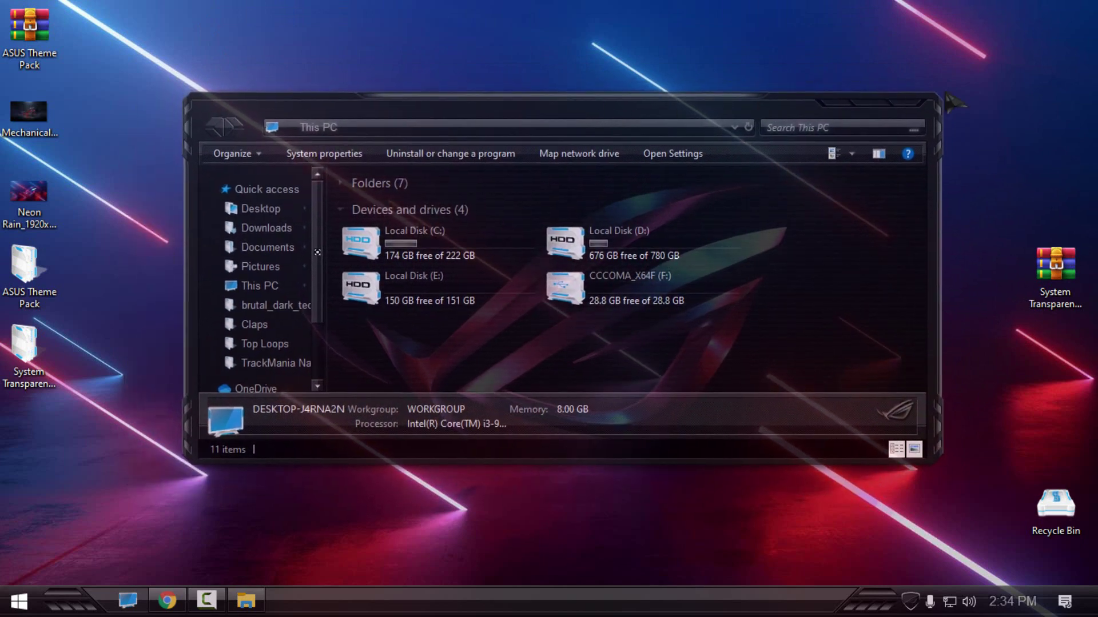
key("alt+F4")
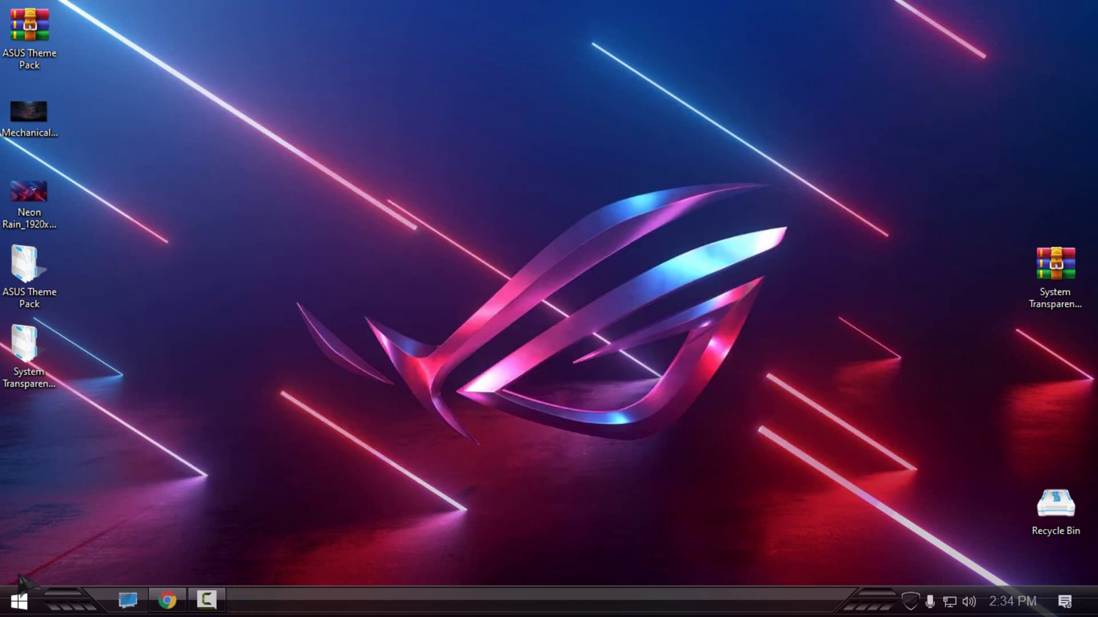
left_click(55, 63)
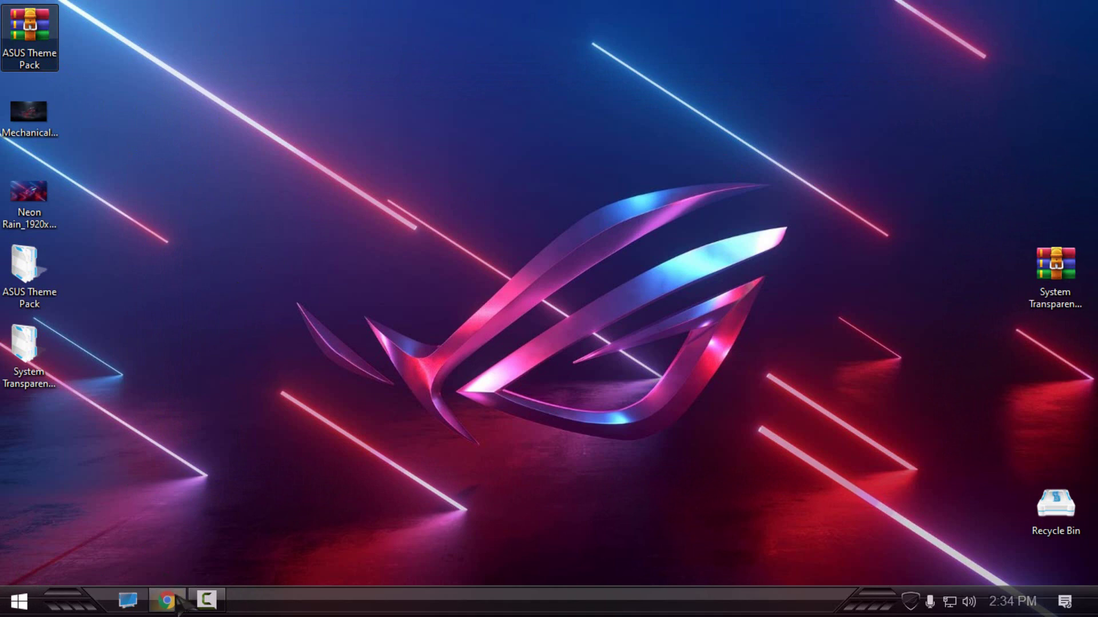